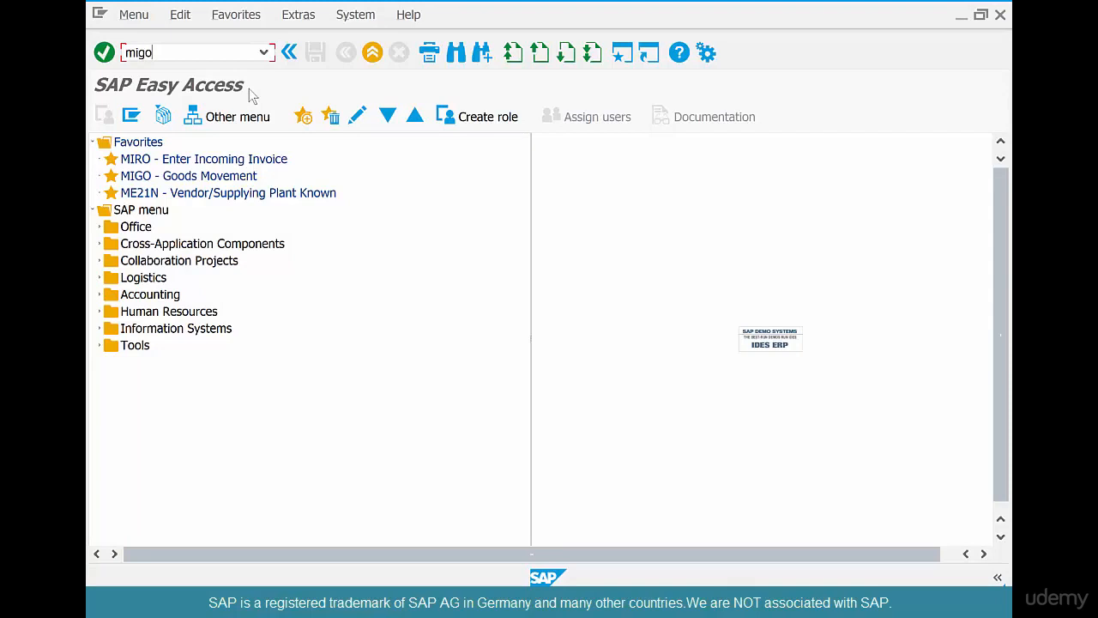
Launch transaction MIGO from the Easy Access command field.
key("Return")
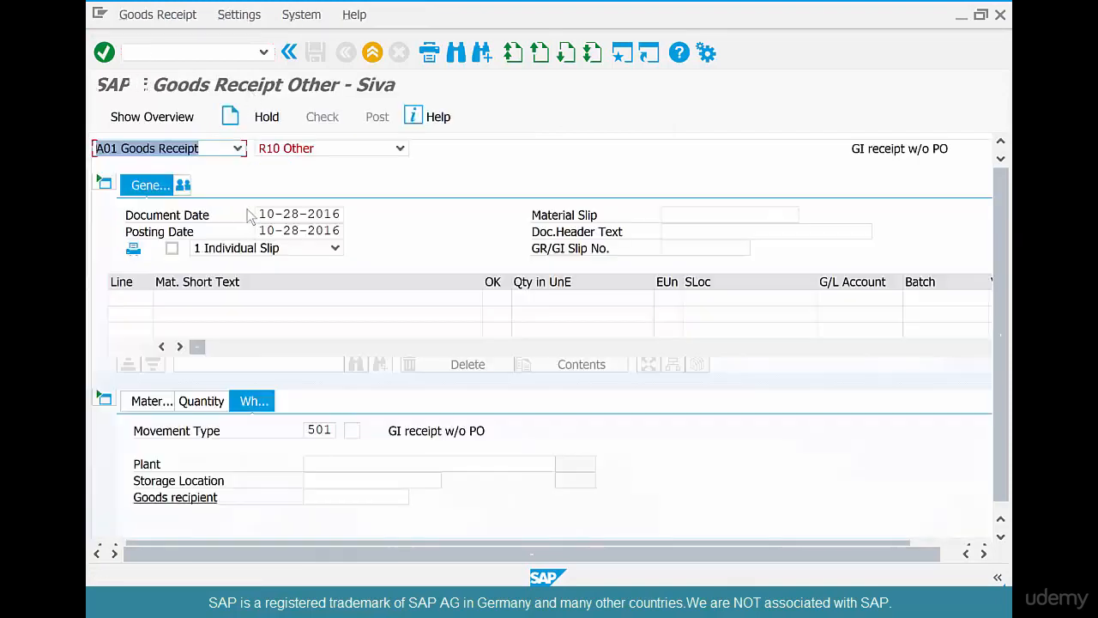
Switch MIGO to A08 Transfer Posting with source material COFFEEBEANS-01.
left_click(241, 150)
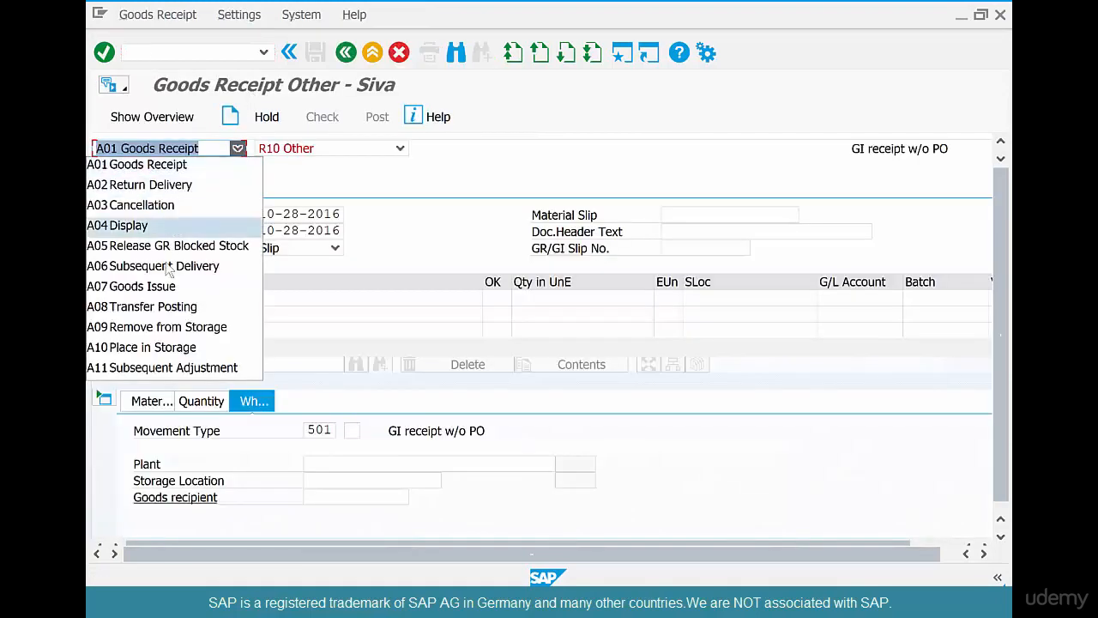
left_click(165, 305)
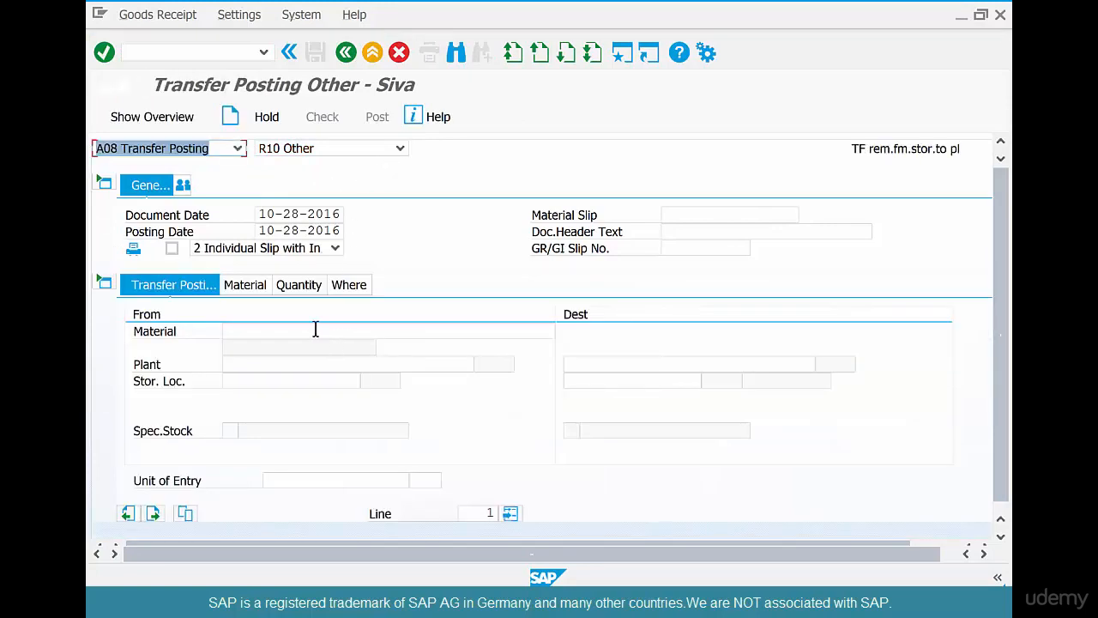
left_click(314, 330)
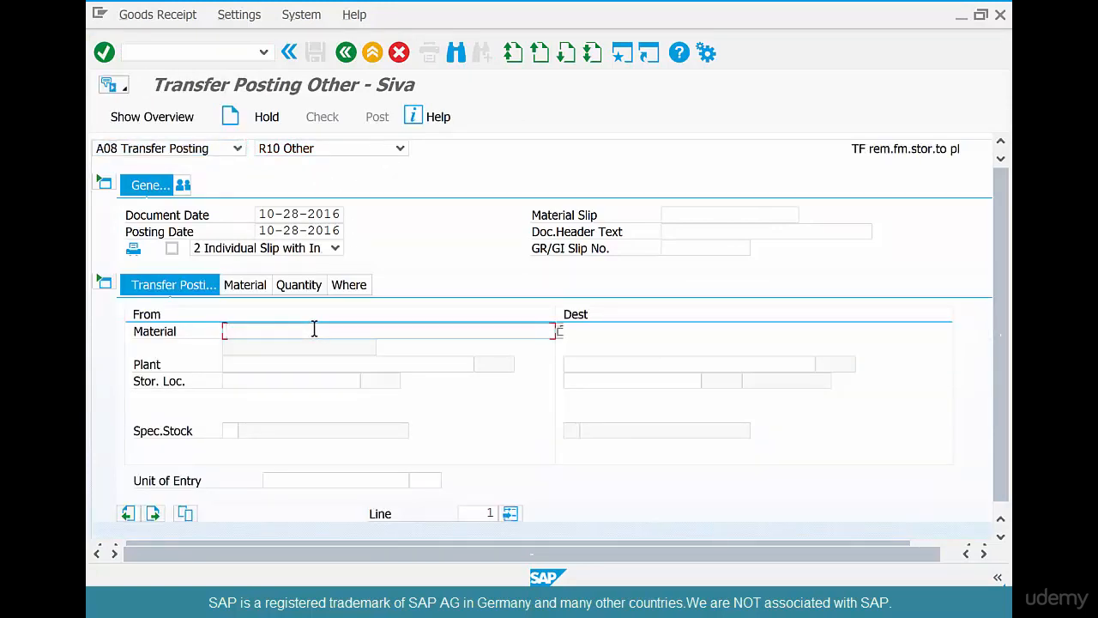
type("c")
key("Down")
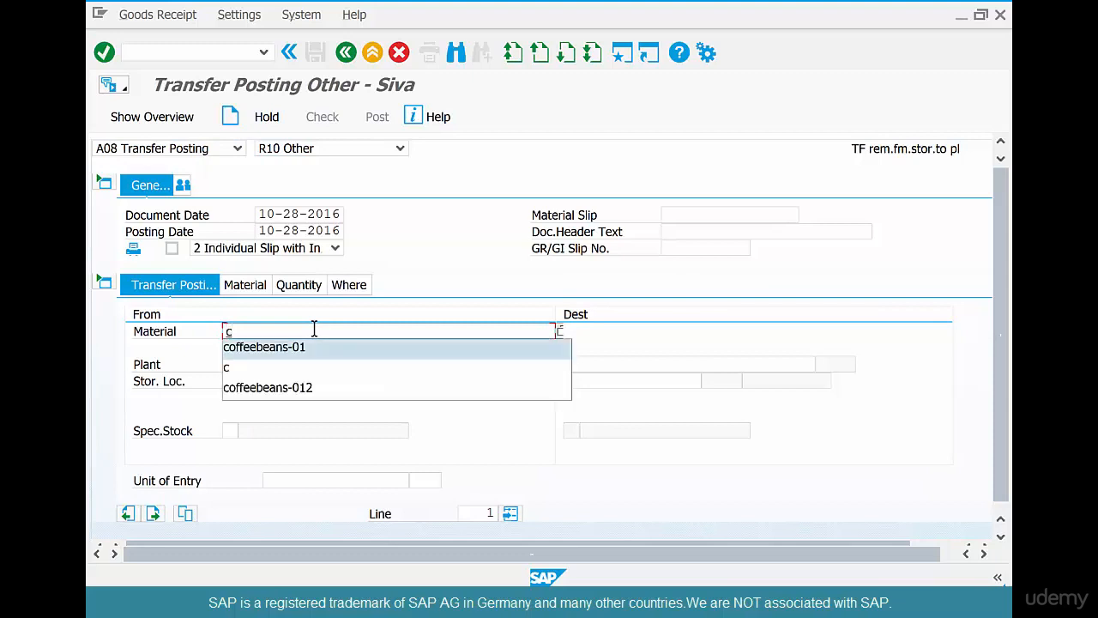
key("Return")
Enter source plant CHI1 and storage location COFF, and review the item detail tabs.
left_click(293, 362)
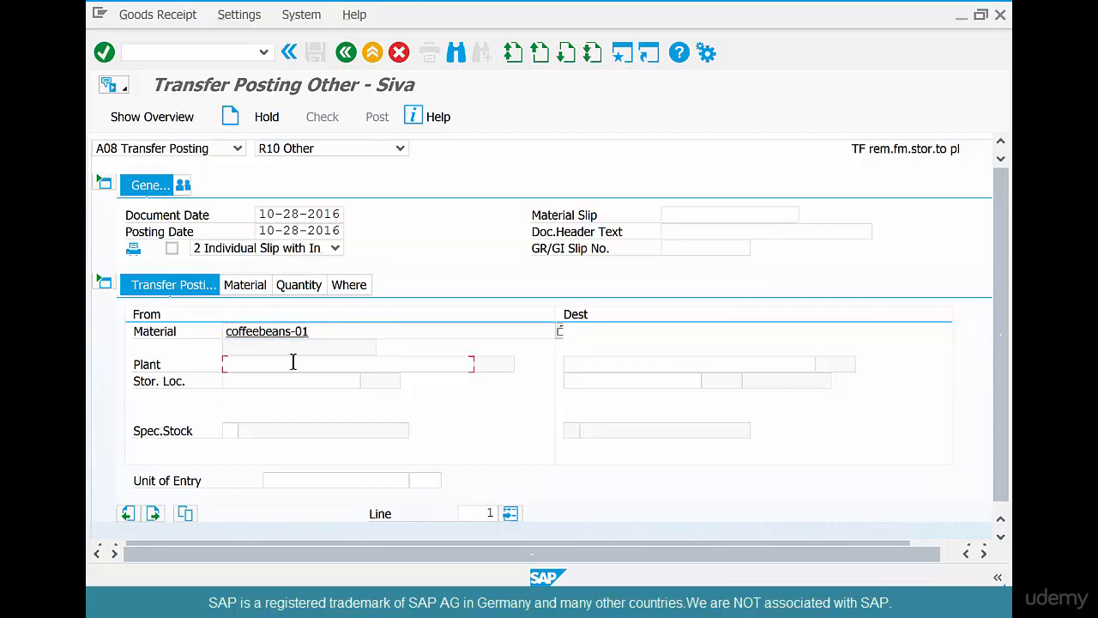
type("chi")
key("Down")
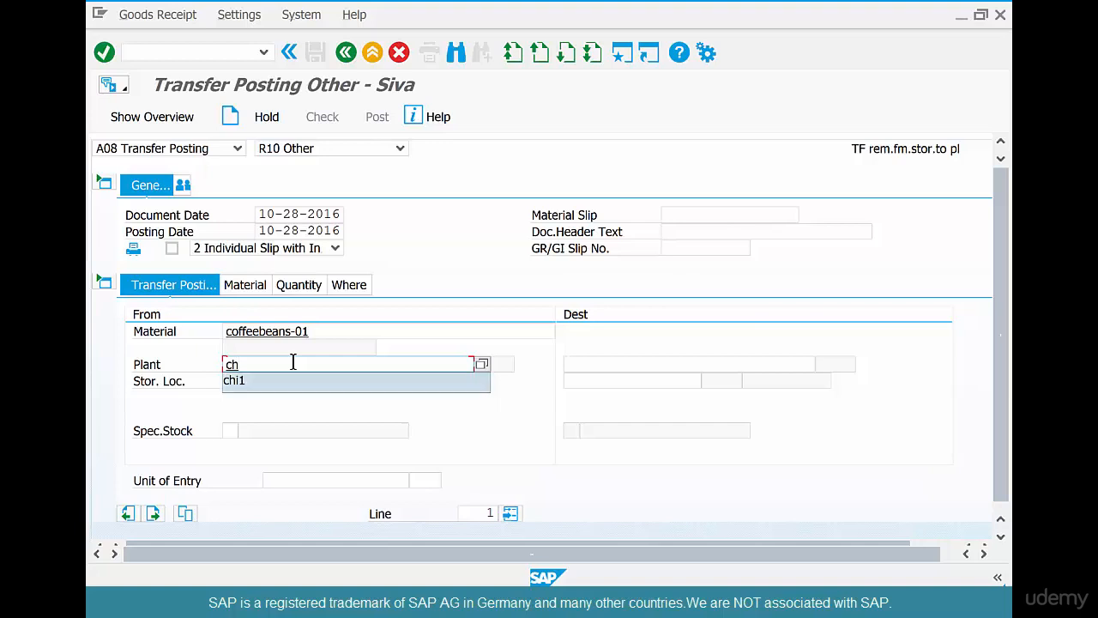
key("Return")
key("Tab")
type("c")
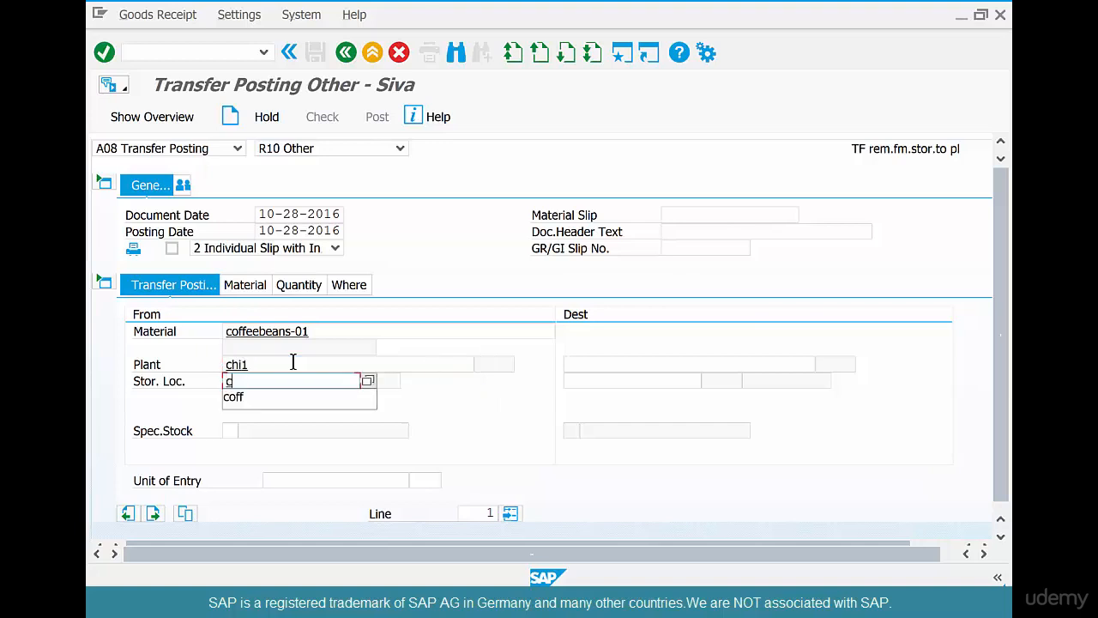
key("Down")
key("Return")
key("Return")
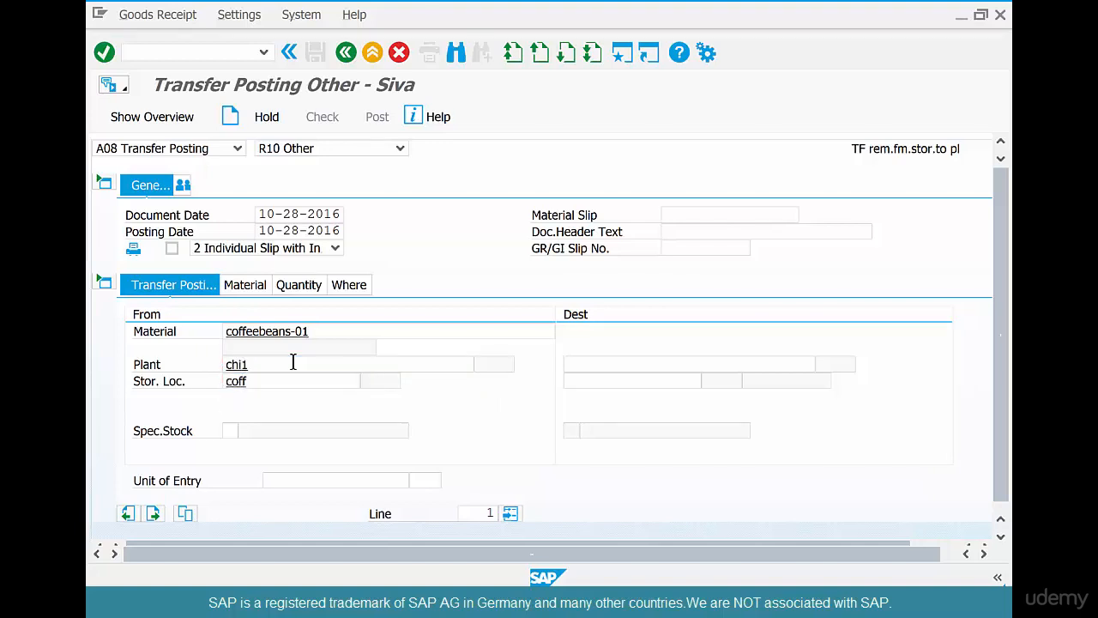
left_click(255, 289)
left_click(347, 285)
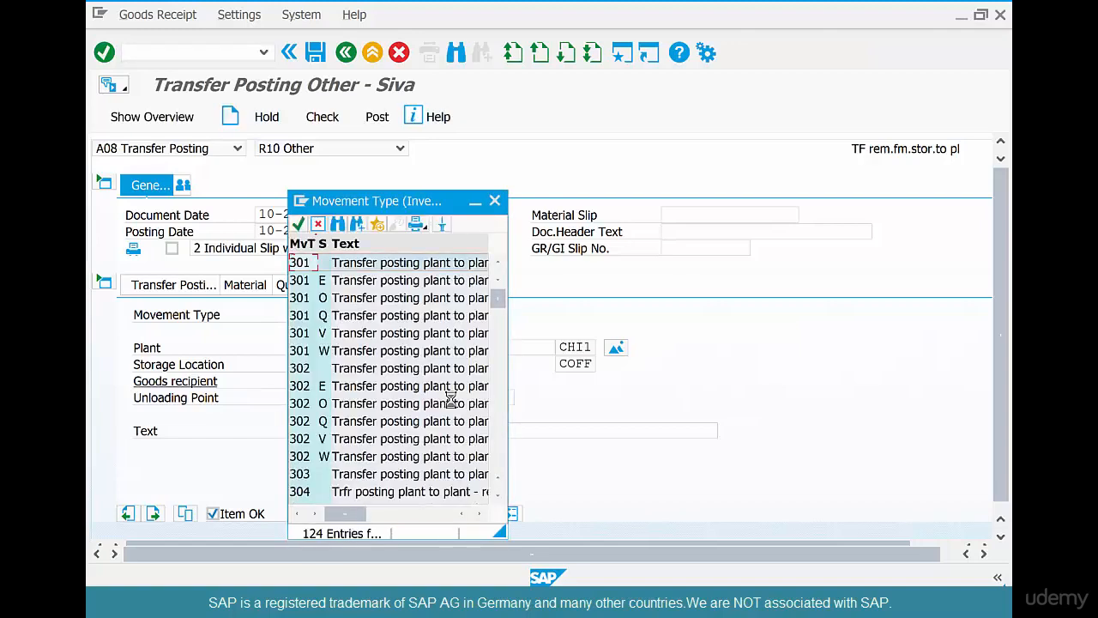
Pick 309 Transfer posting material to material from the movement type list and confirm it.
scroll(450, 399, "down", 5)
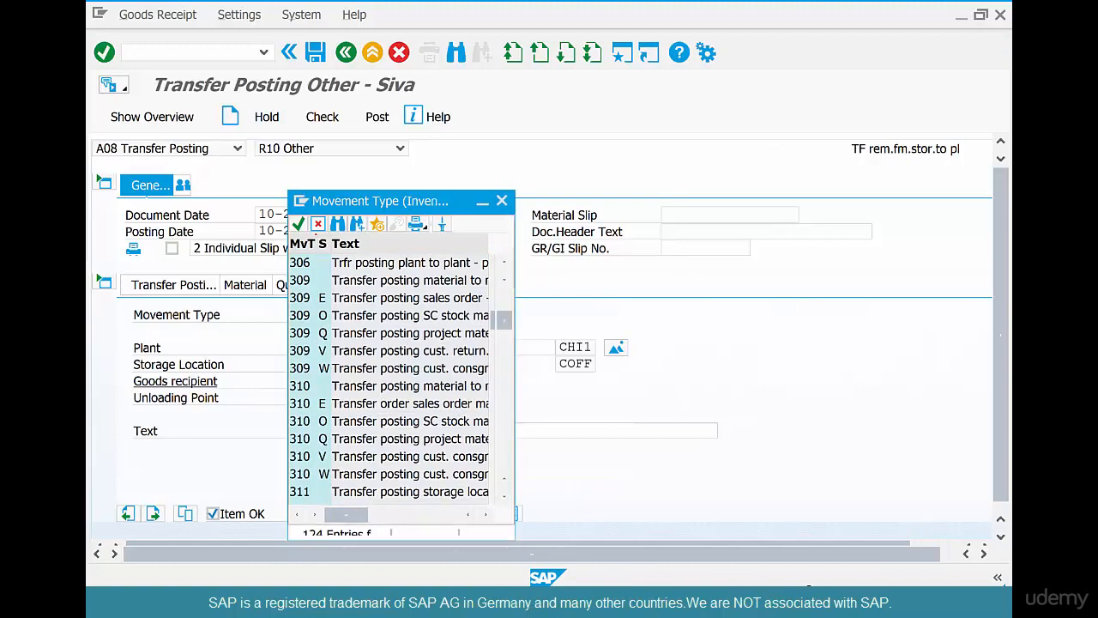
left_click_drag(498, 535, 816, 581)
scroll(493, 343, "up", 3)
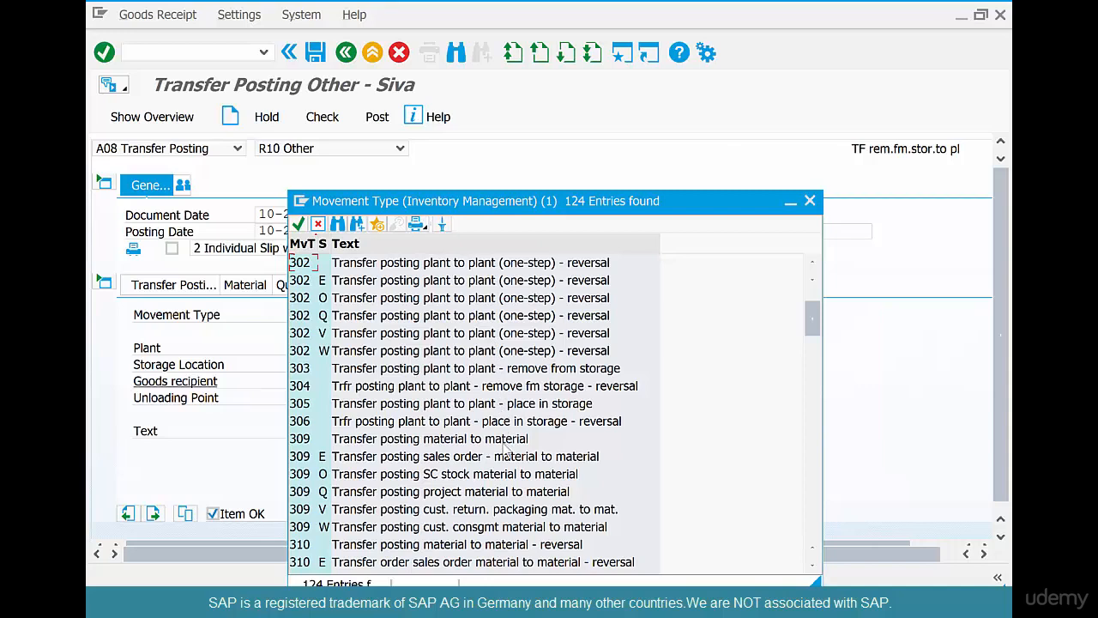
left_click(506, 442)
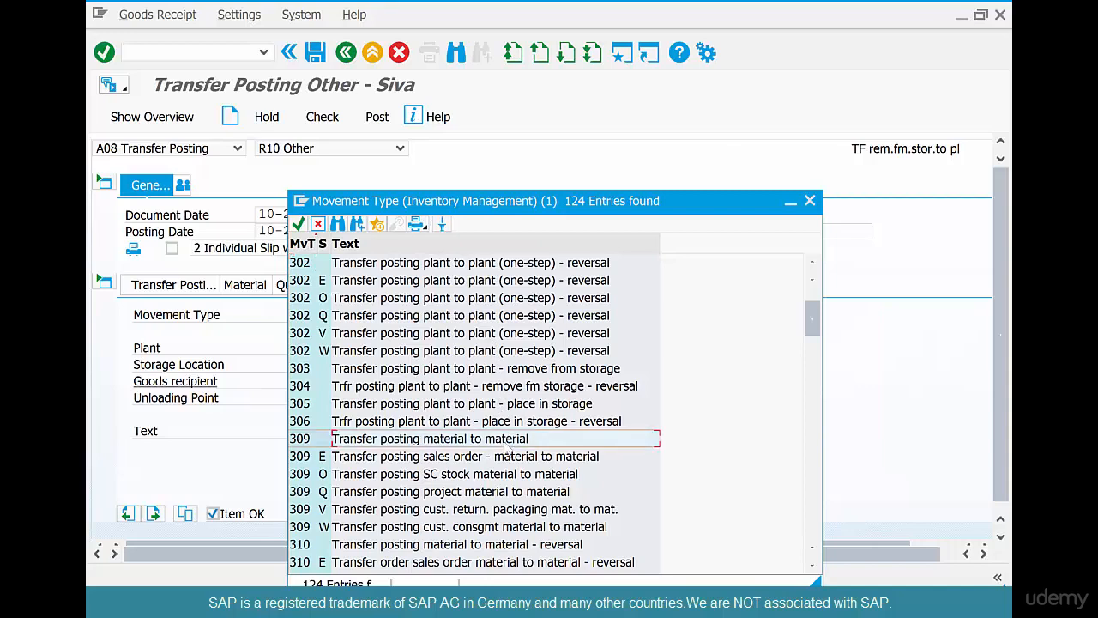
double_click(506, 442)
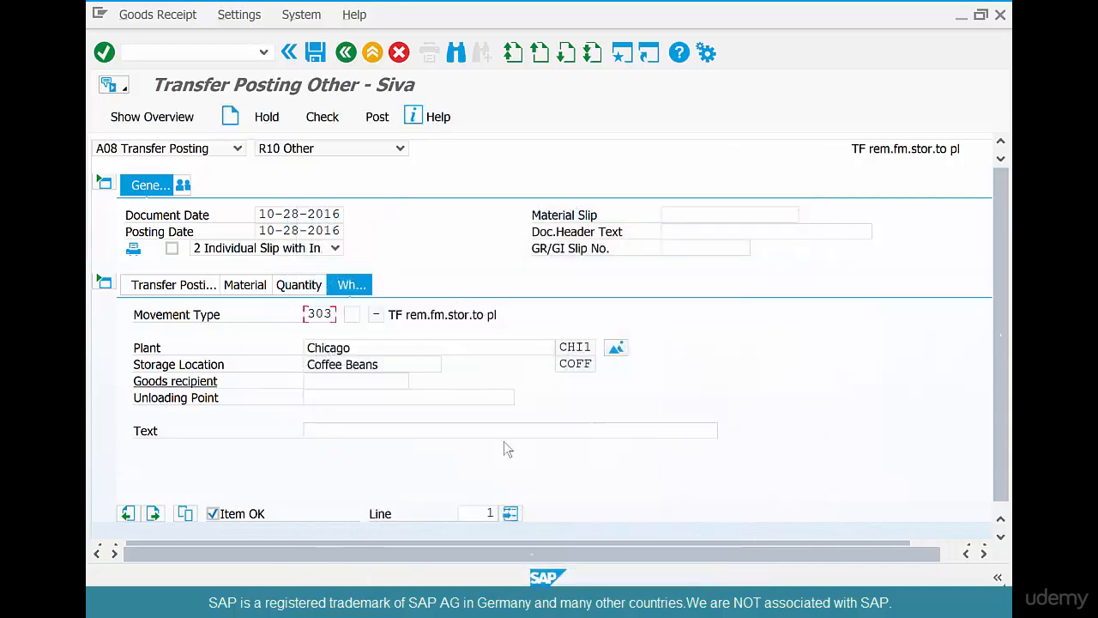
key("Return")
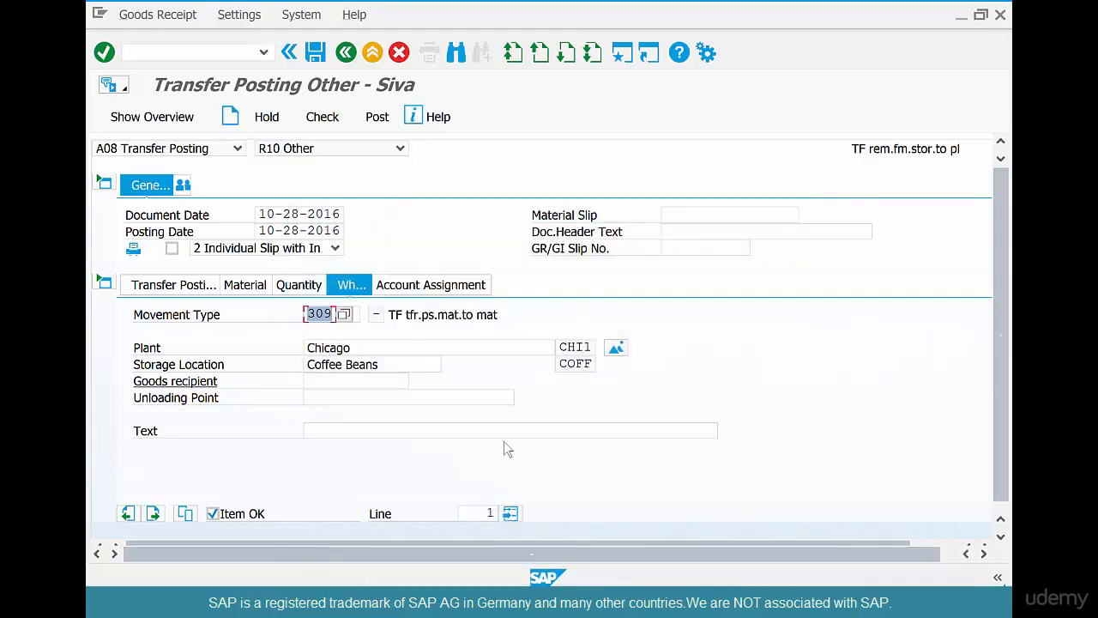
Enter 100 LB in Qty in Unit of Entry on the item's Quantity tab.
left_click(185, 290)
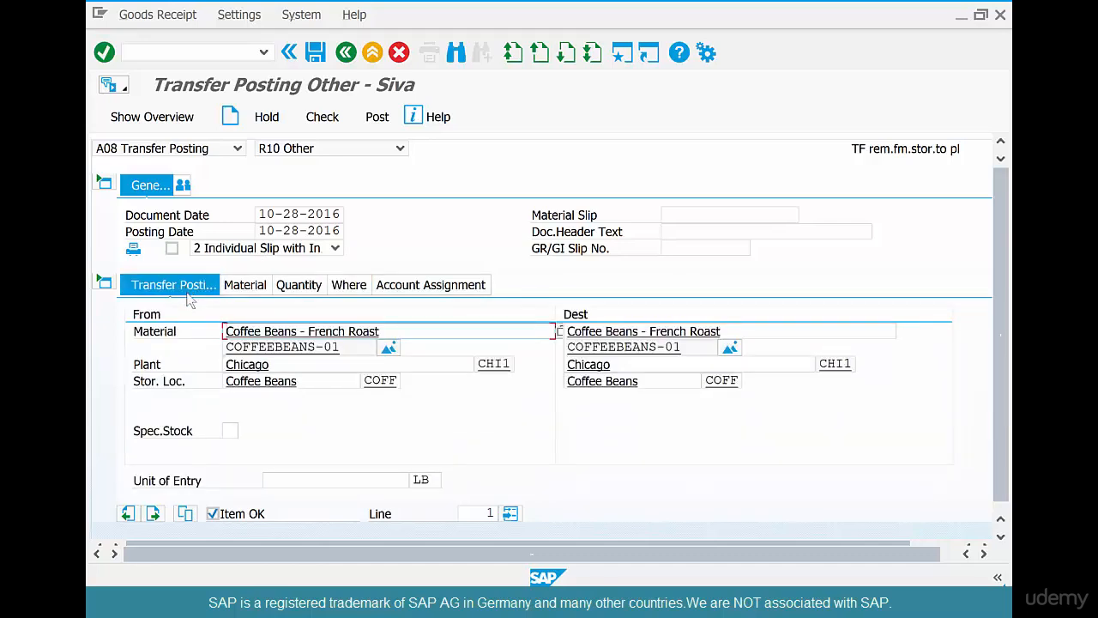
left_click(260, 285)
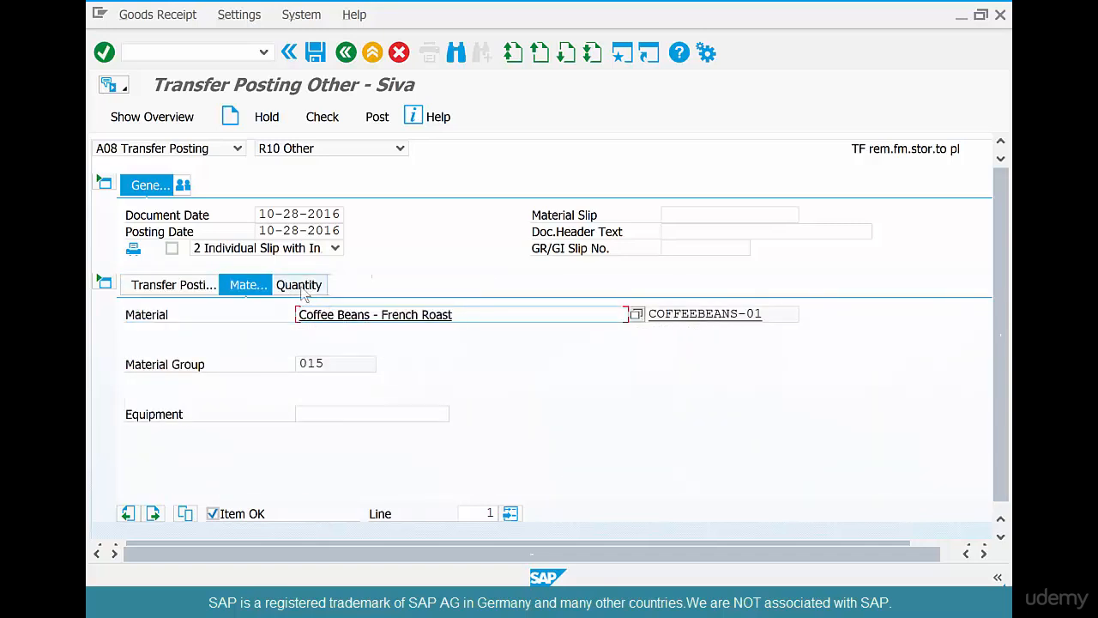
left_click(300, 287)
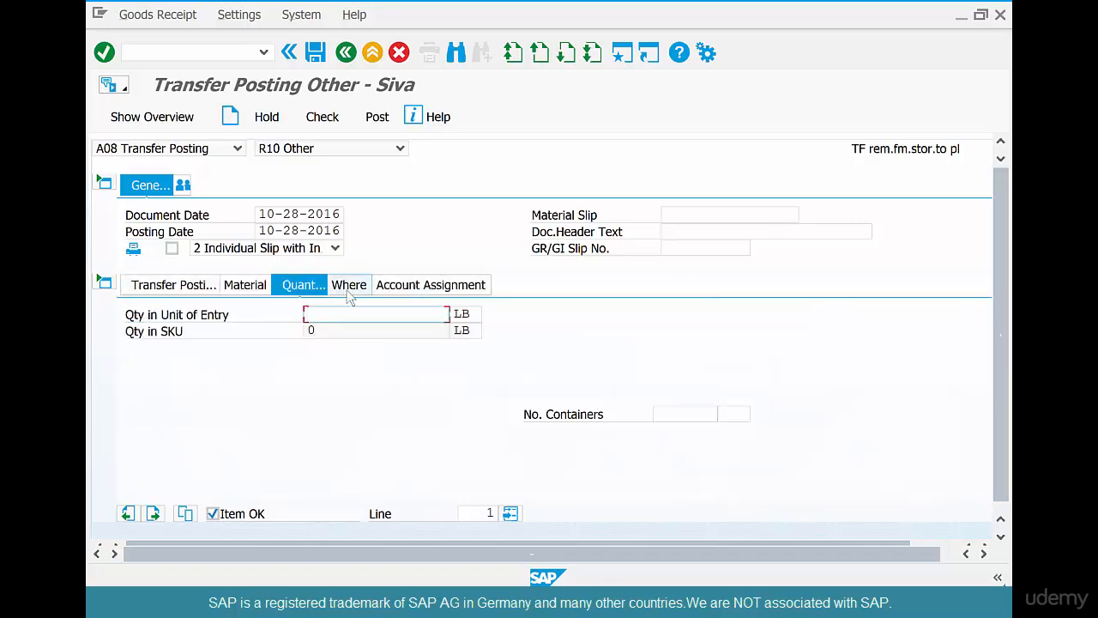
left_click(347, 322)
type("1")
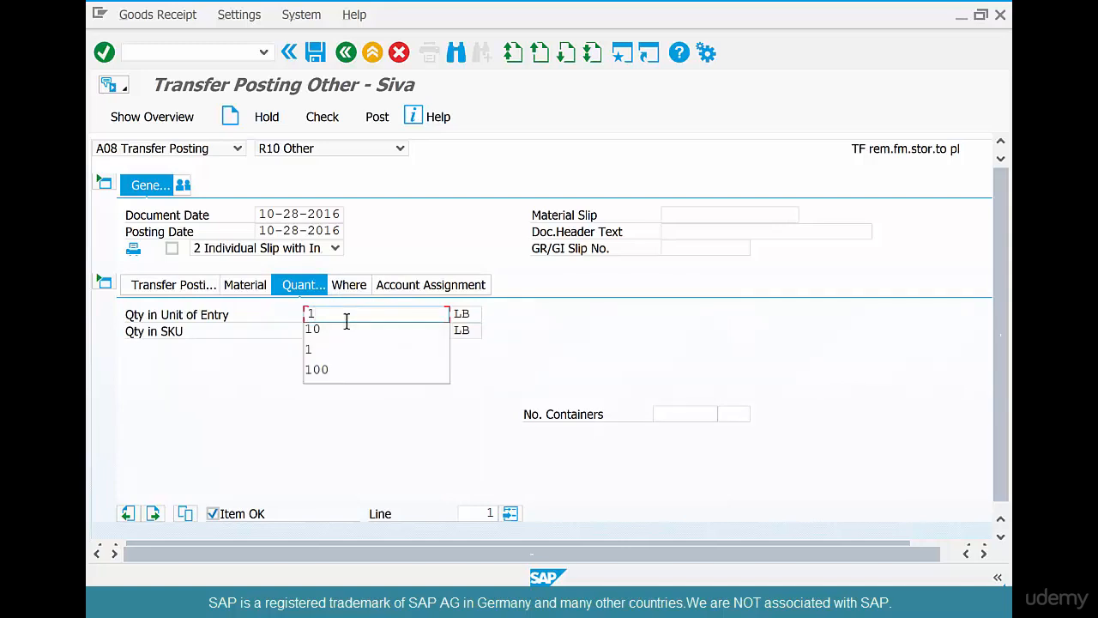
type("00")
key("Return")
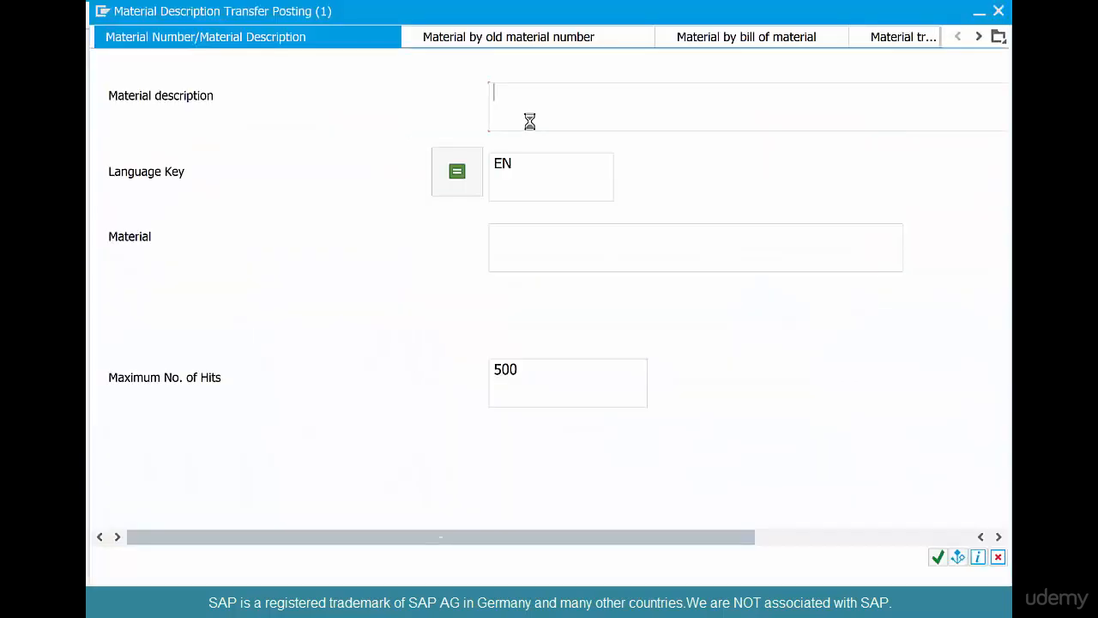
Search for coffeebeans-05 and select Coffee Beans - Dark Roast Arabica as the destination material.
left_click(535, 252)
type("coffee")
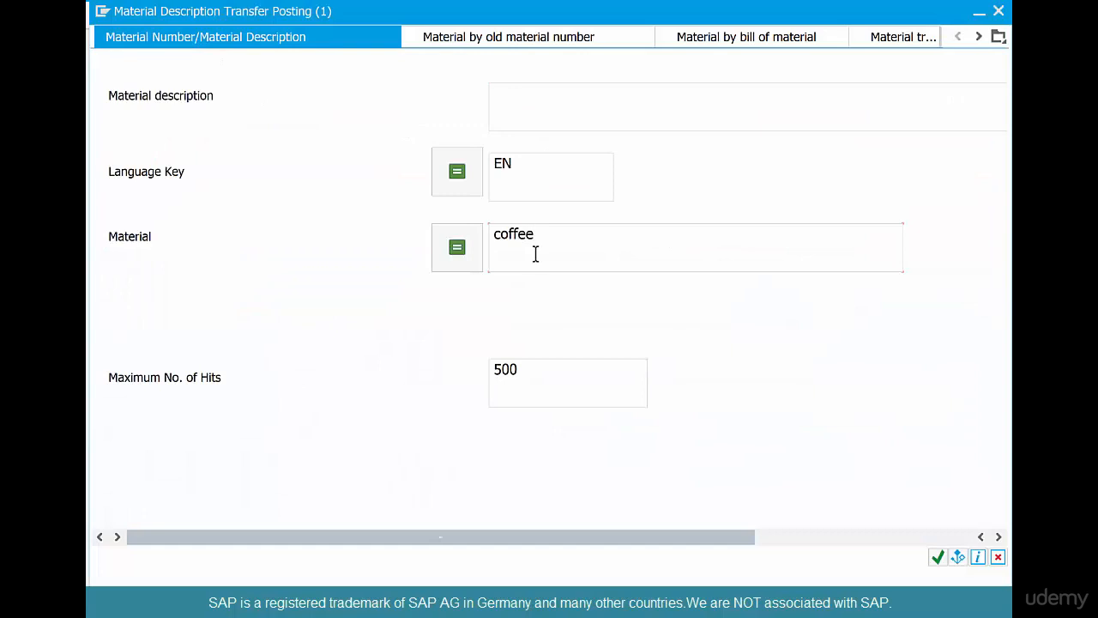
type("beans-02")
key("Return")
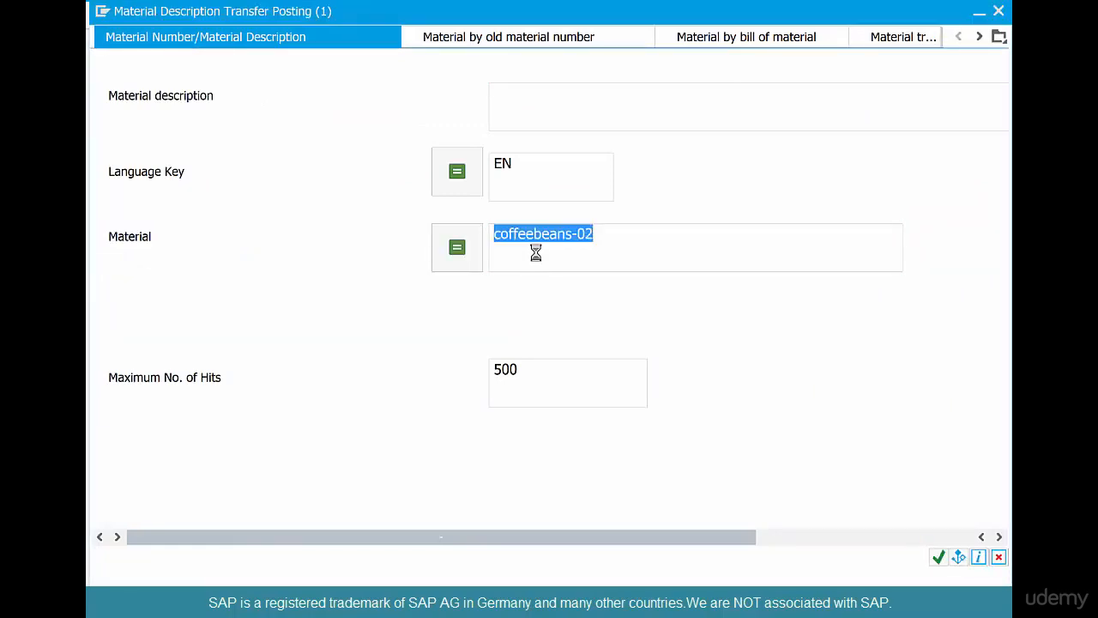
left_click(634, 230)
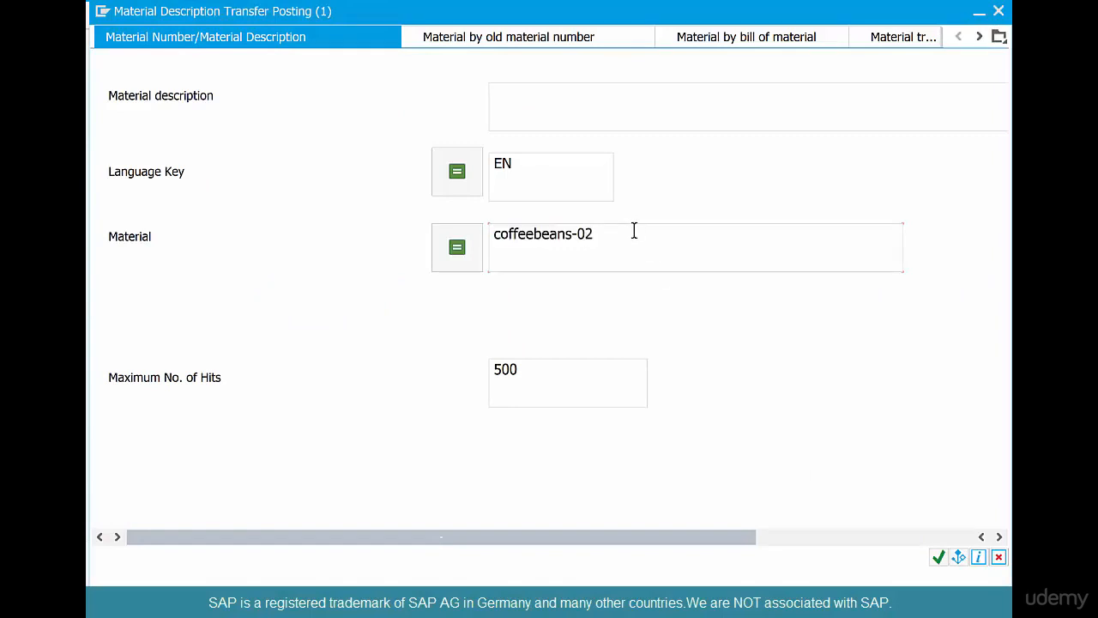
type("5")
key("Return")
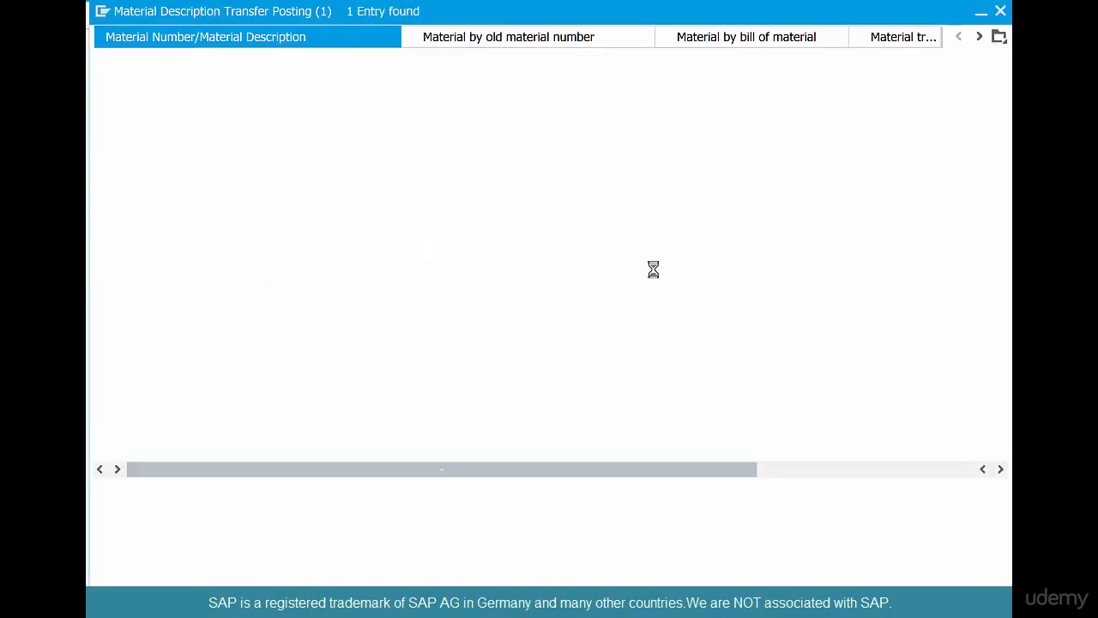
double_click(223, 127)
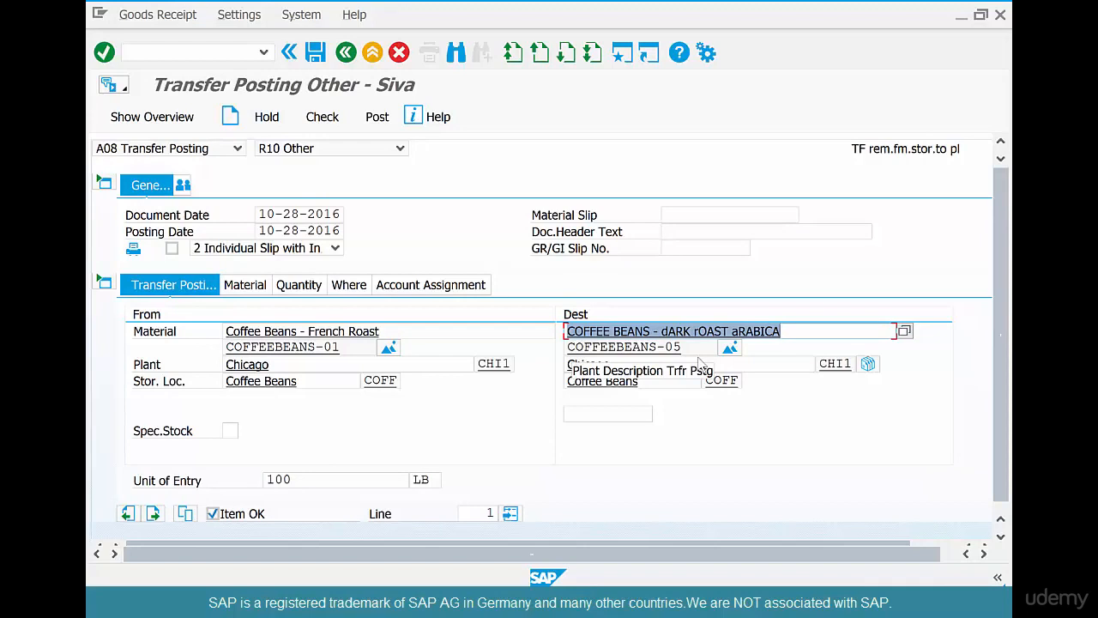
Check the item's storage location COFF, 100 LB quantity and movement type 309.
left_click(344, 342)
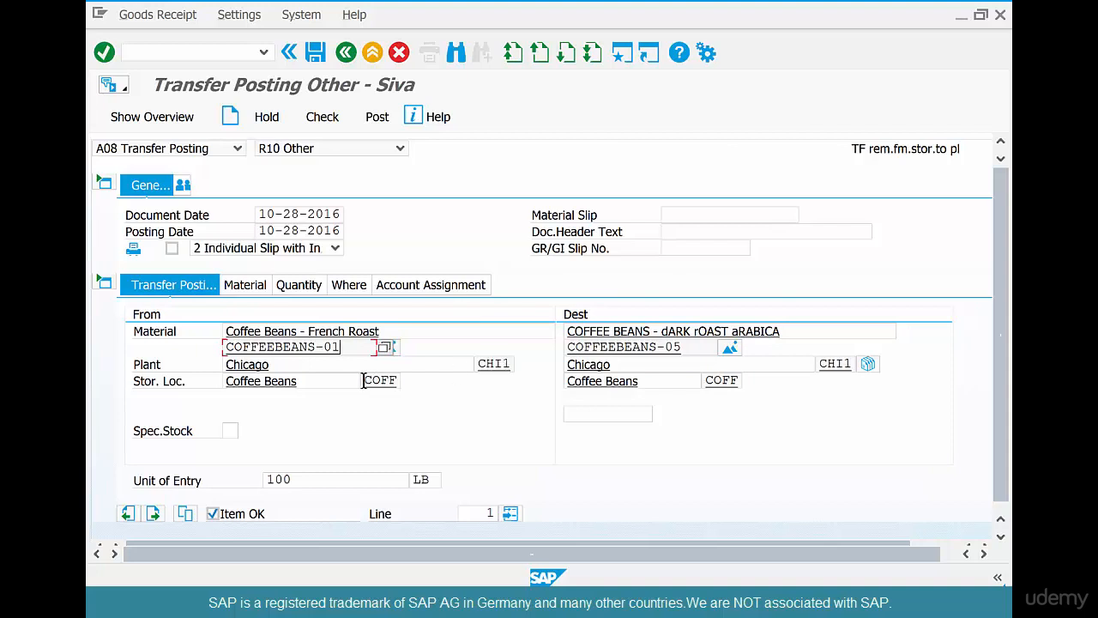
left_click(394, 381)
left_click_drag(296, 480, 243, 474)
left_click(246, 285)
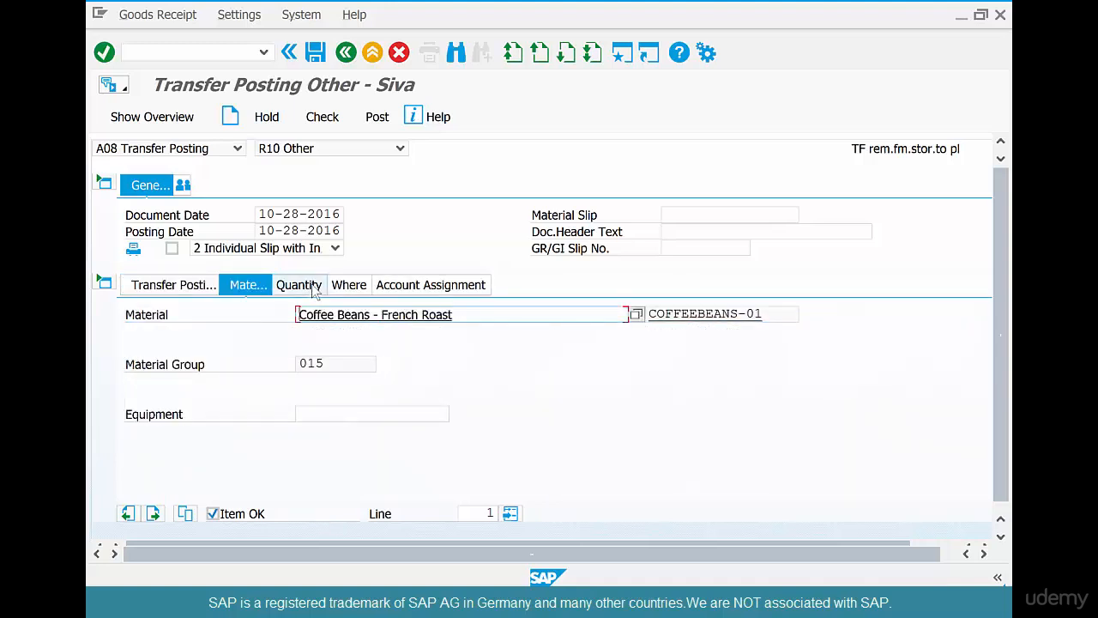
left_click(350, 285)
left_click_drag(307, 314, 337, 314)
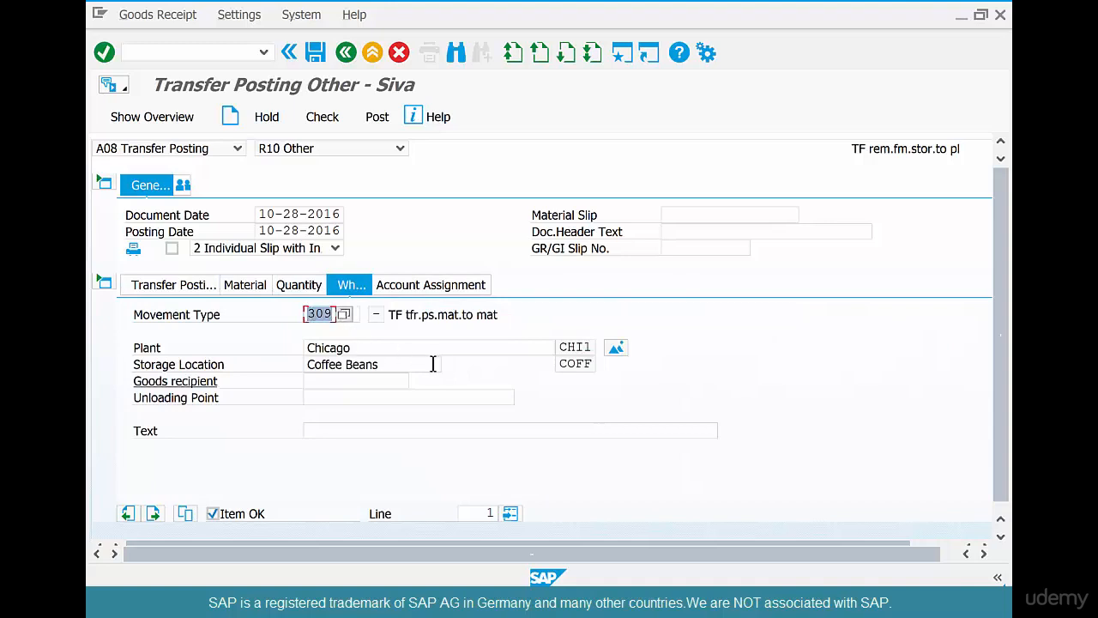
left_click(324, 120)
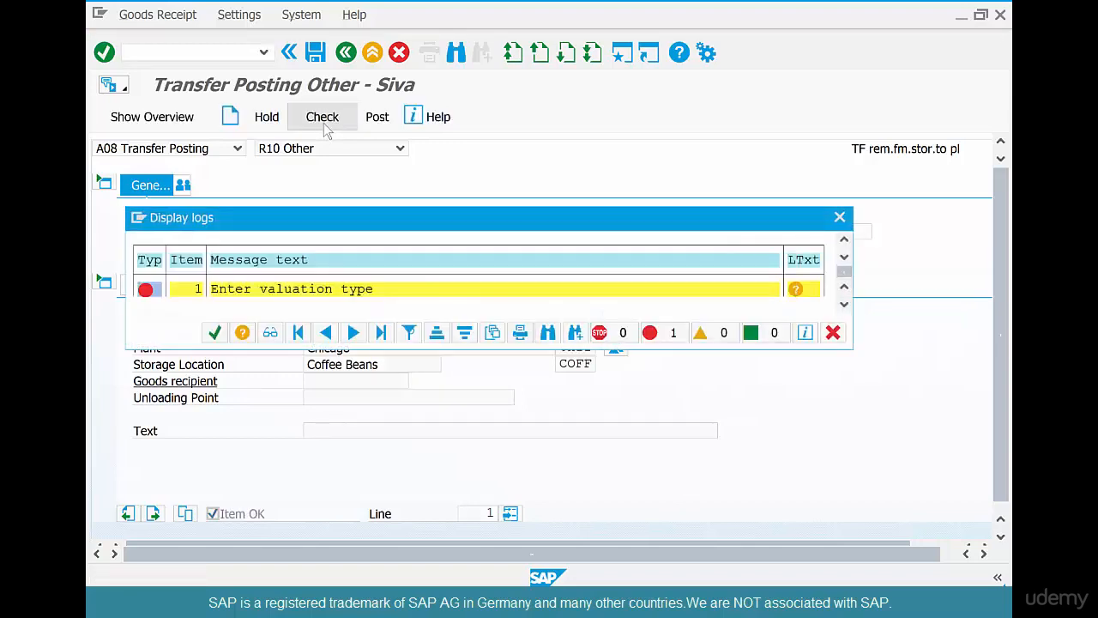
left_click(216, 333)
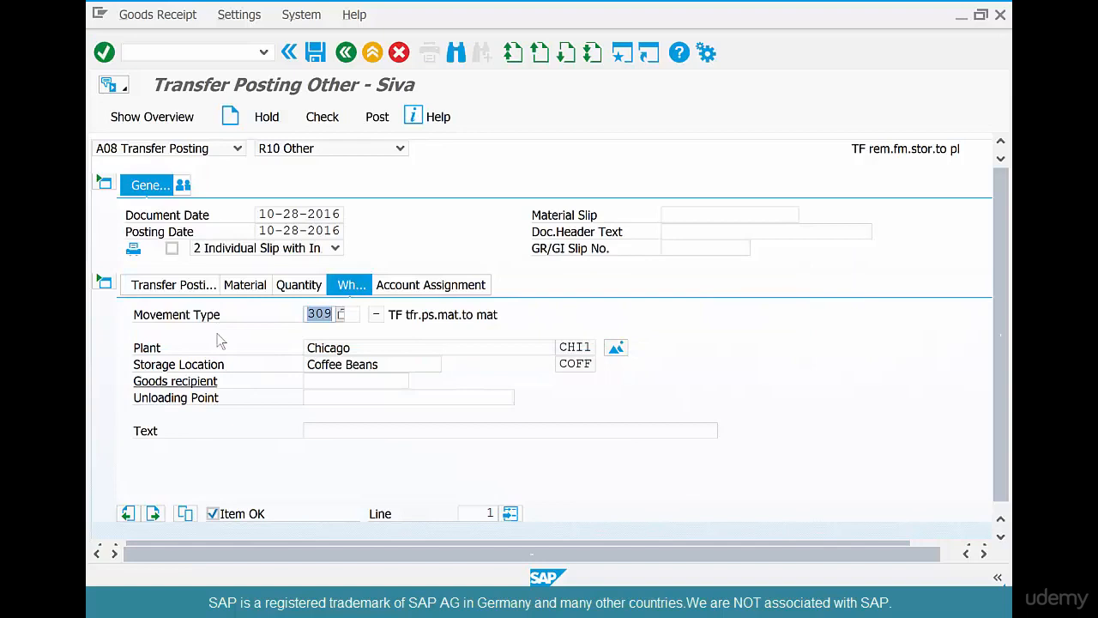
left_click(230, 51)
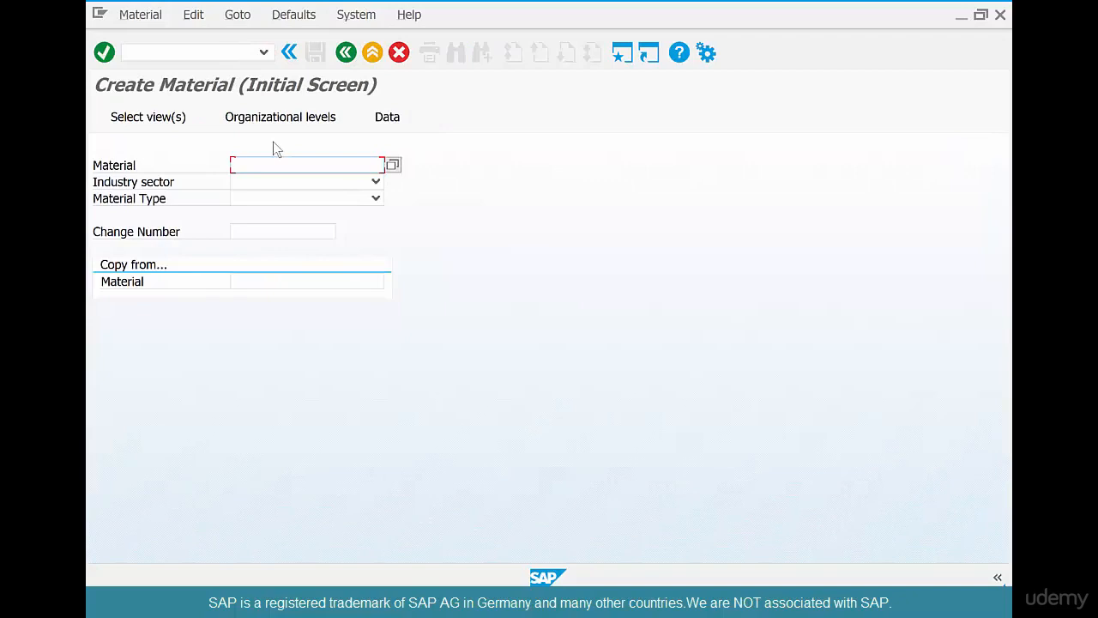
Enter material COFFEEBEANS-02 with industry sector Retail and material type ROH Raw material.
type("coffe")
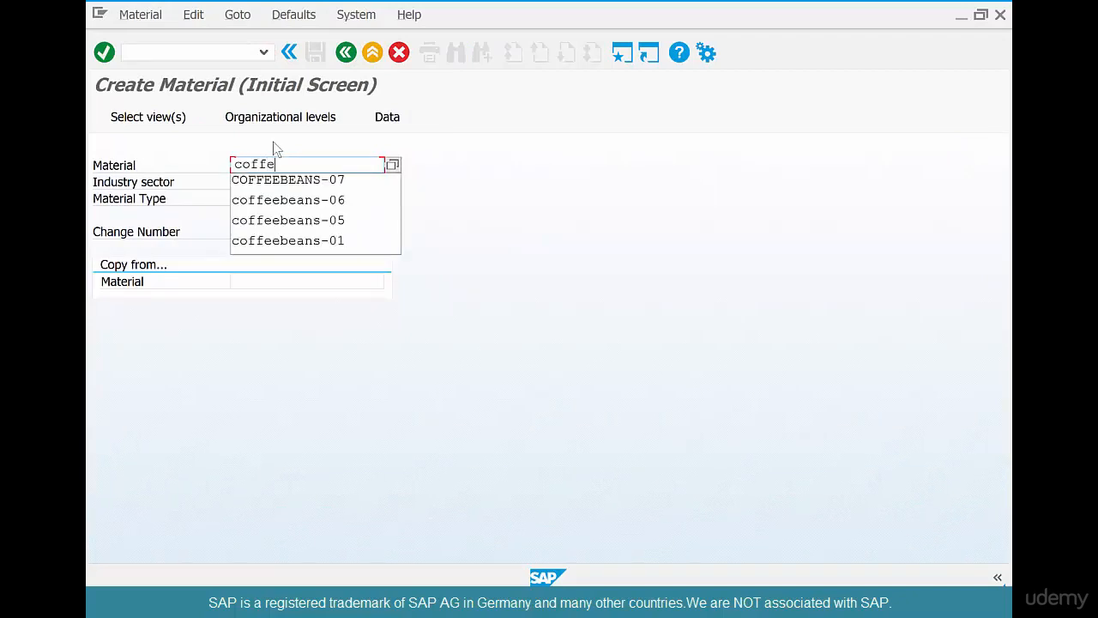
type("ebeans")
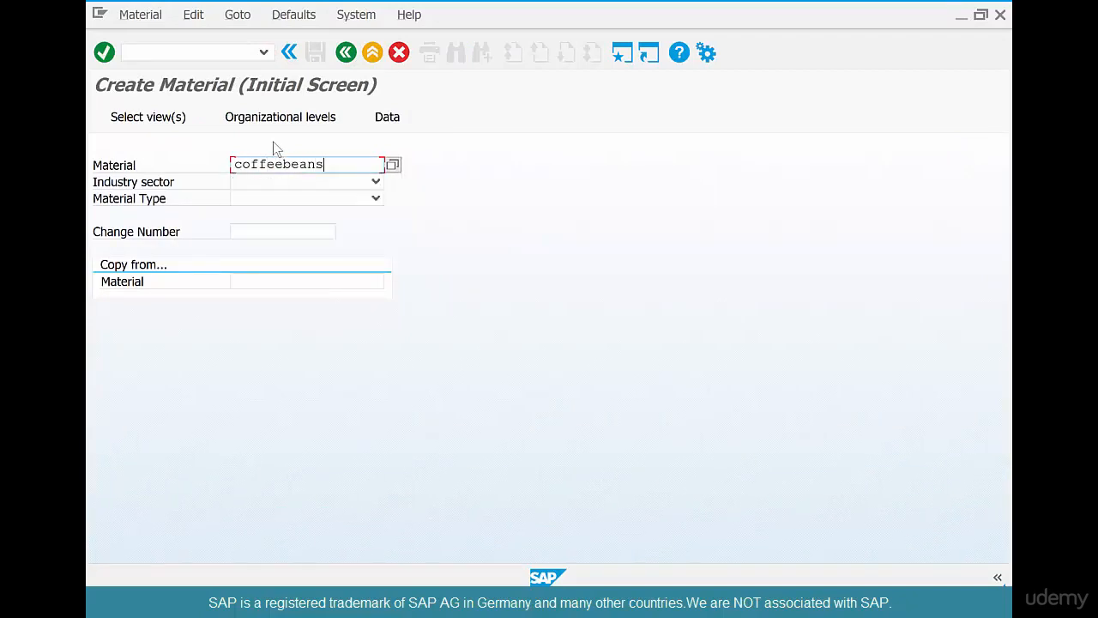
type("-02")
left_click(289, 182)
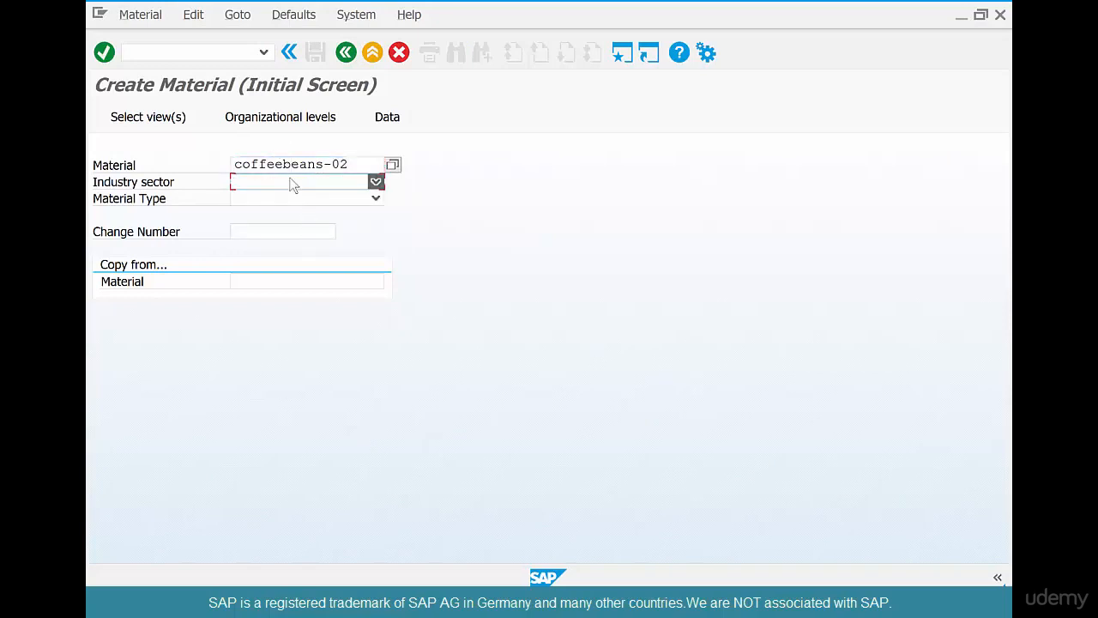
left_click(284, 196)
left_click(284, 202)
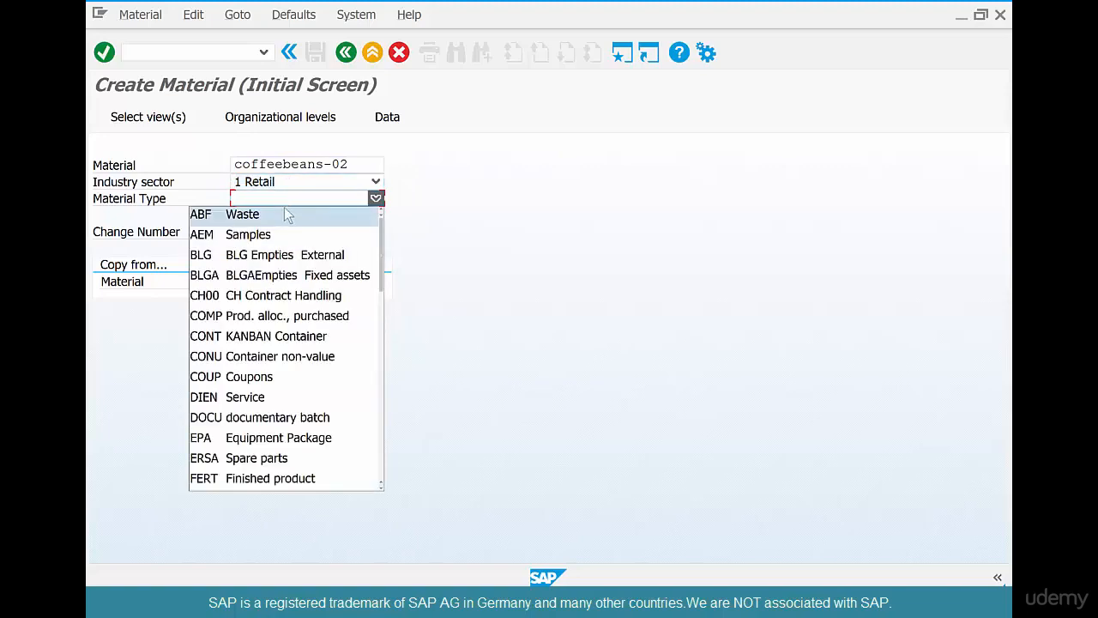
key("r")
key("Return")
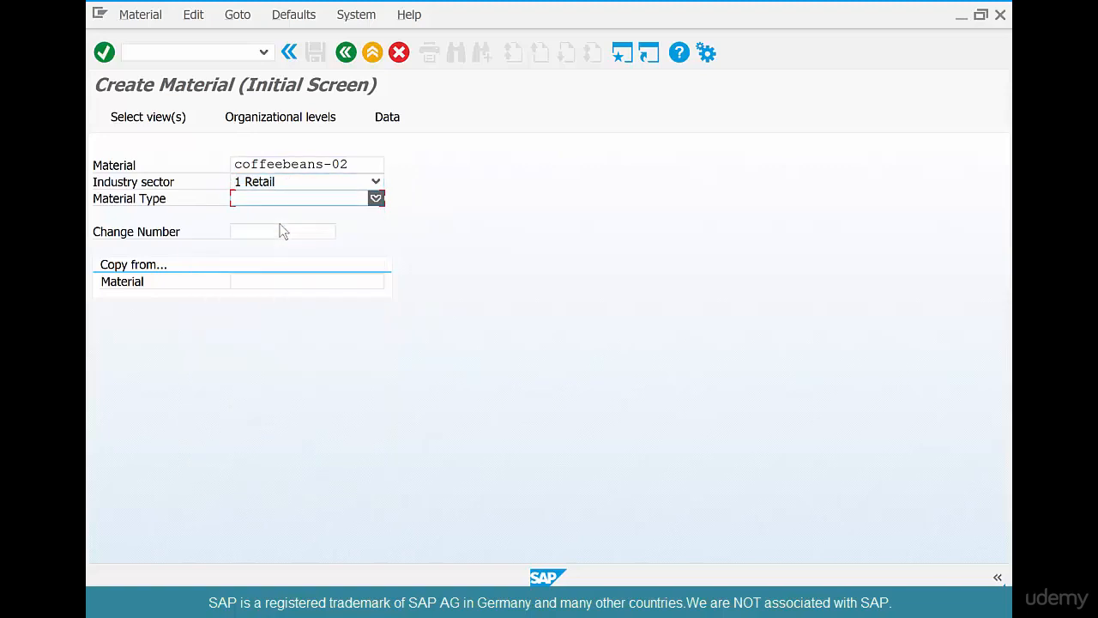
key("Return")
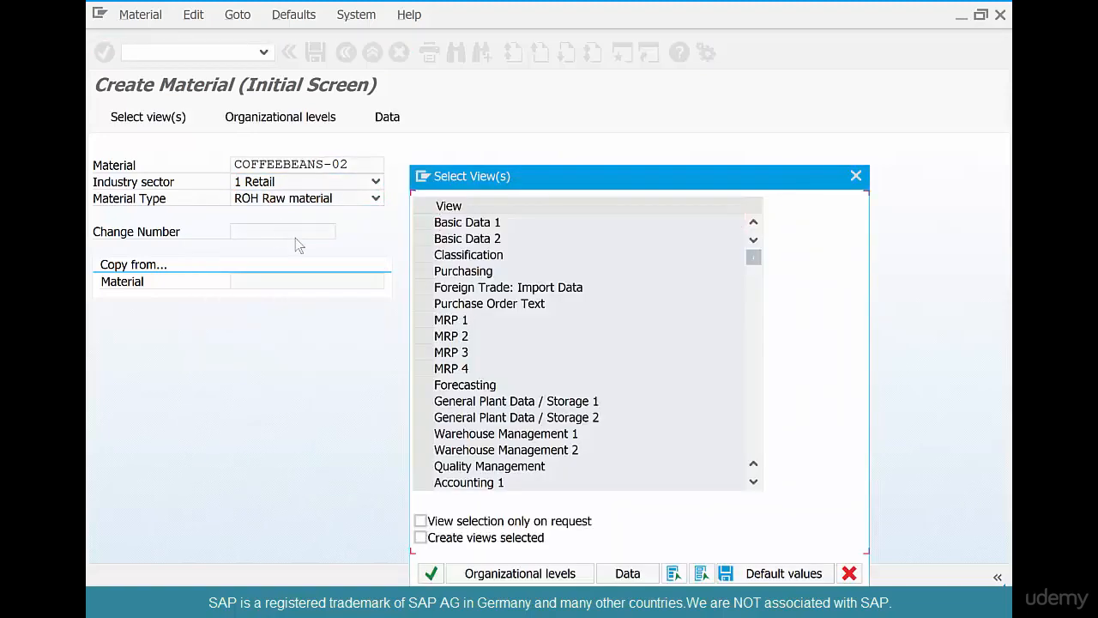
Select the Basic Data 1, Purchasing, Plant Data/Storage 1 and 2, and Accounting 1 views.
left_click(425, 223)
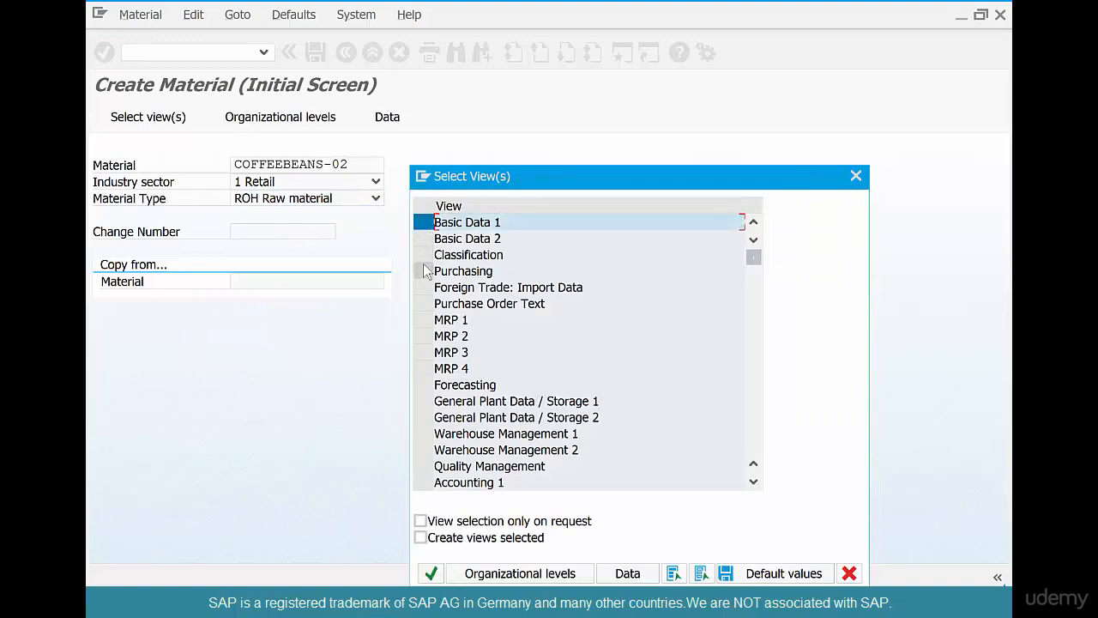
left_click(424, 271)
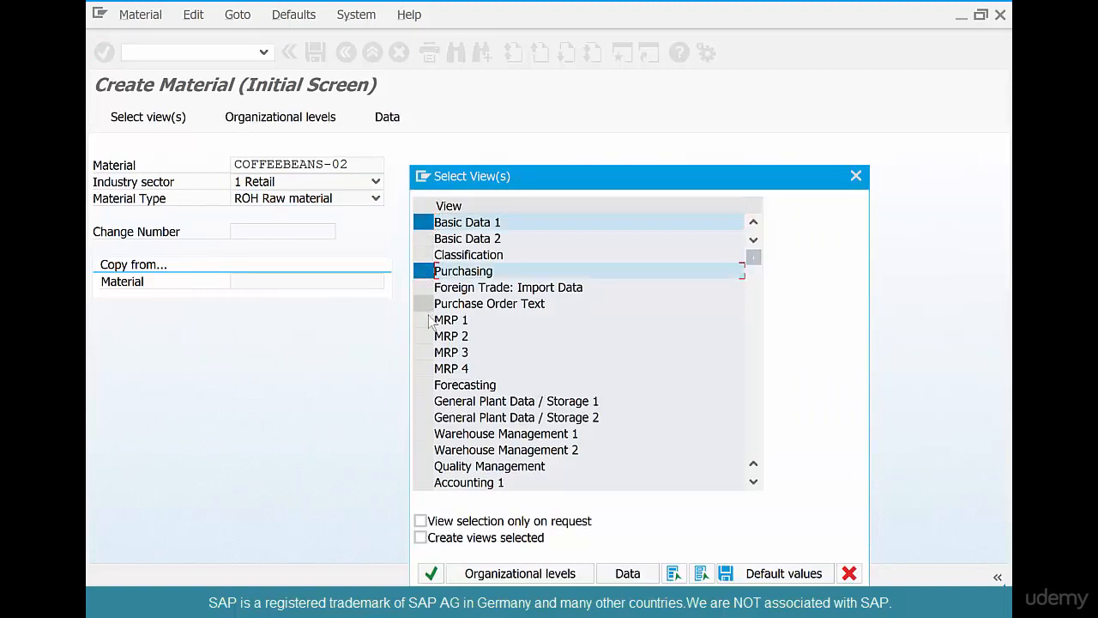
left_click(423, 400)
left_click(423, 417)
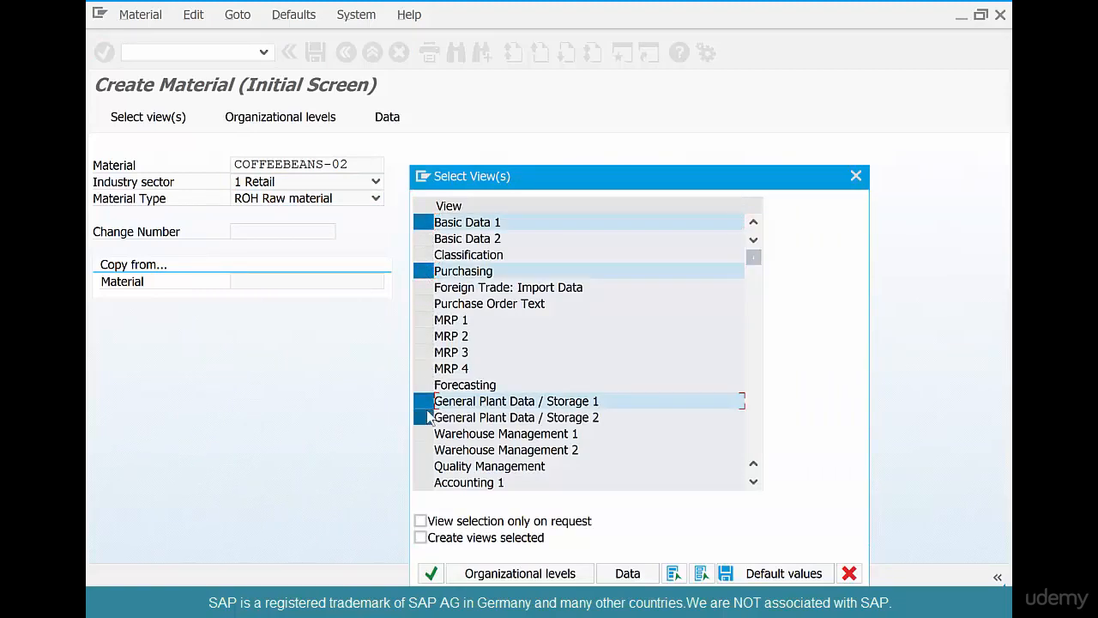
left_click(423, 482)
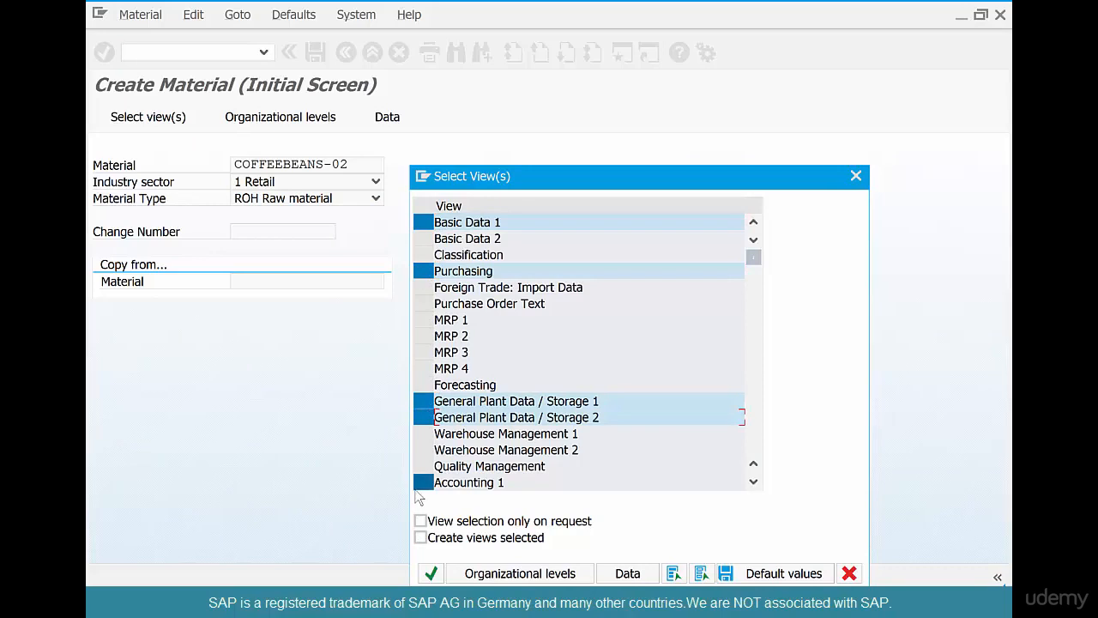
left_click(431, 572)
Enter plant CHI1 and storage location COFF as the organizational levels.
type("chil")
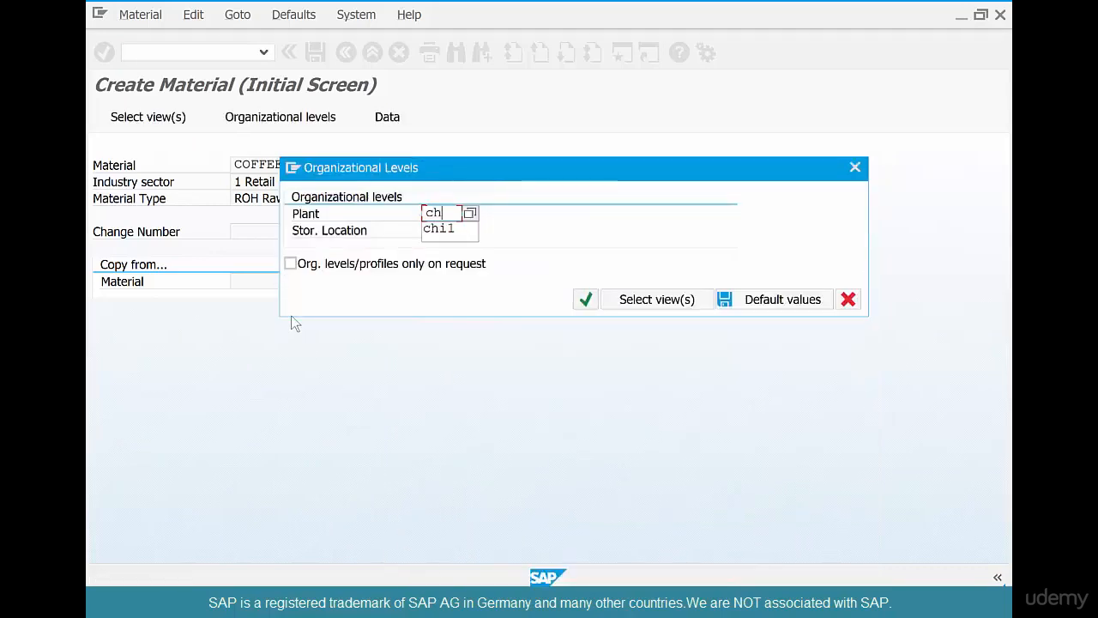
key("Tab")
type("coff")
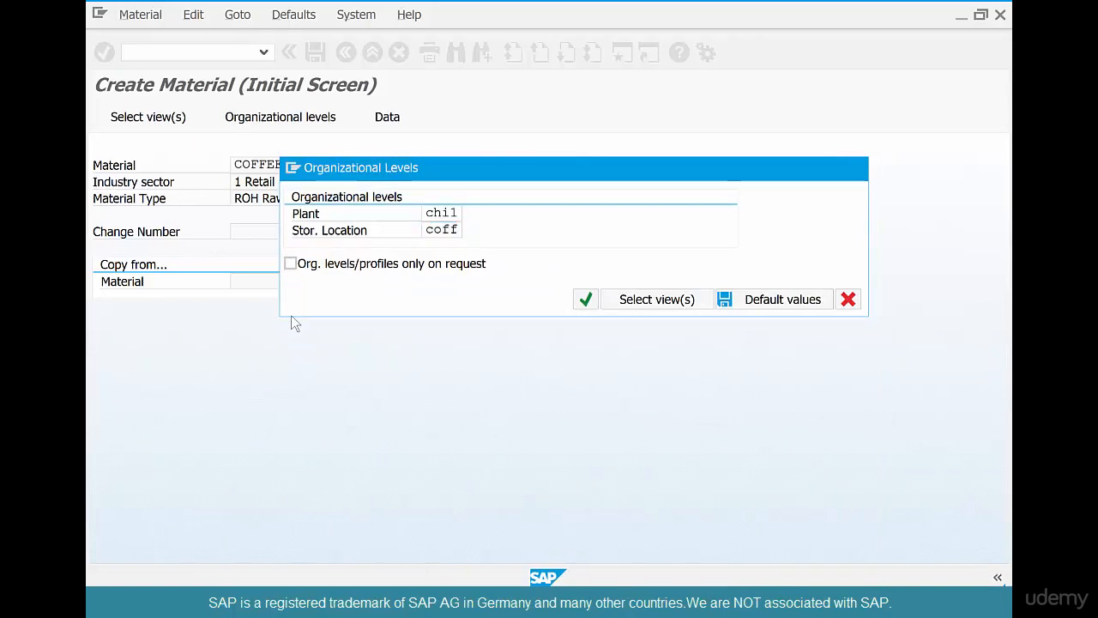
key("Return")
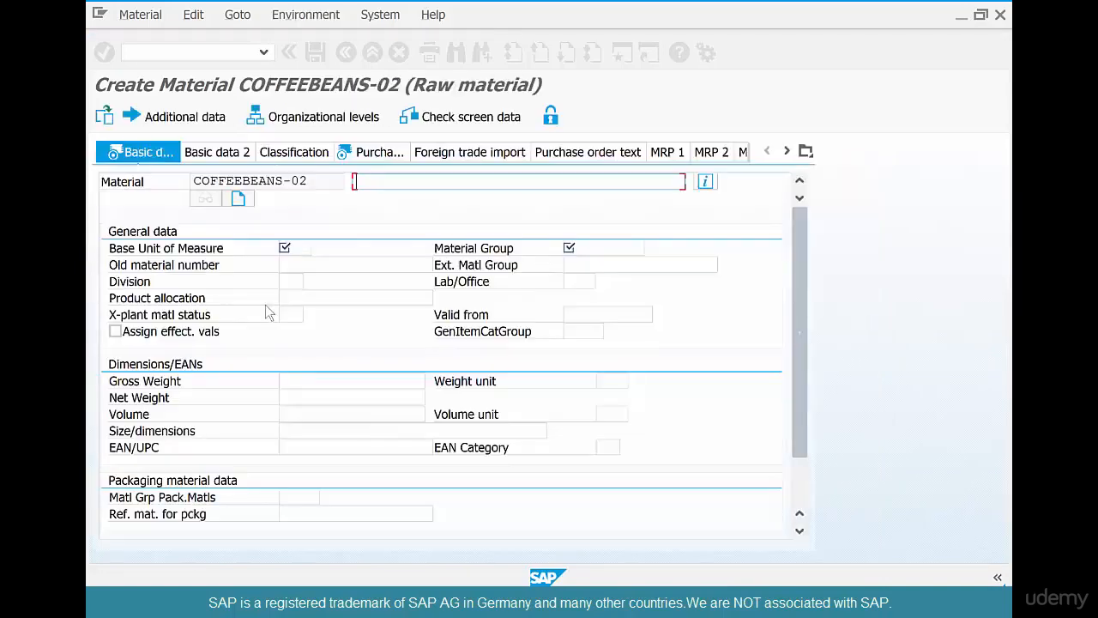
Fill basic data: the earlier coffee beans description, base unit LB, material group 015.
type("2")
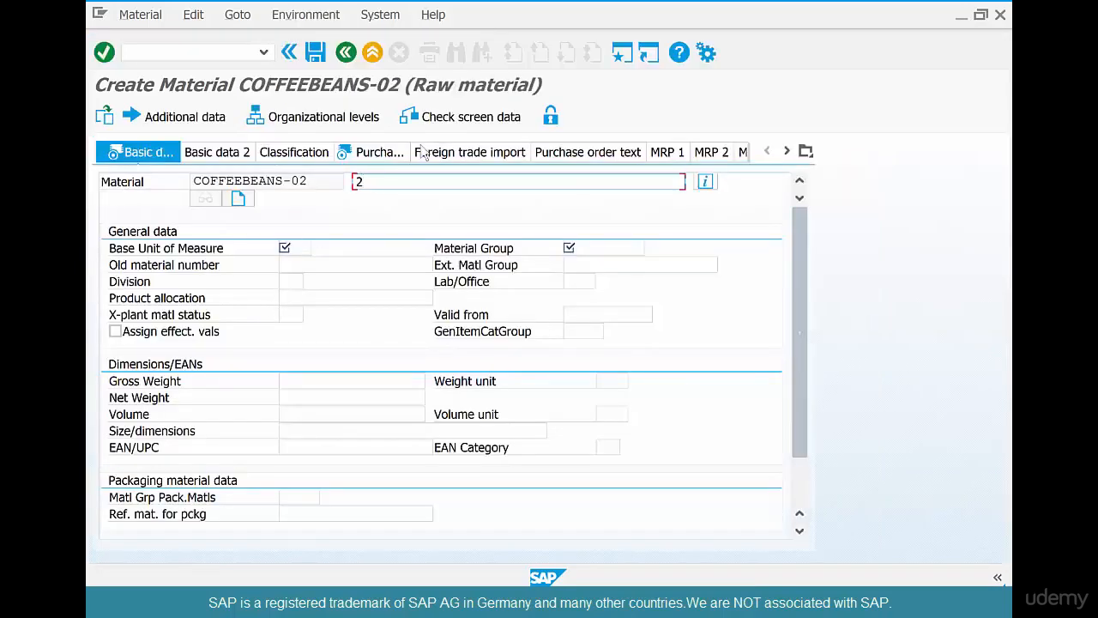
key("BackSpace")
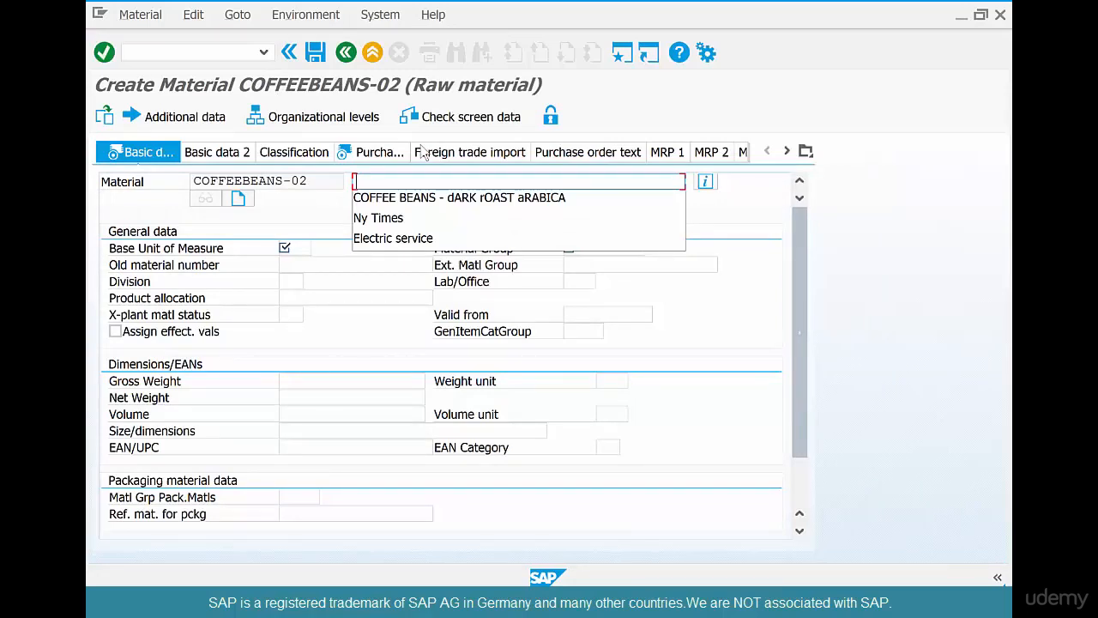
key("Down")
key("Return")
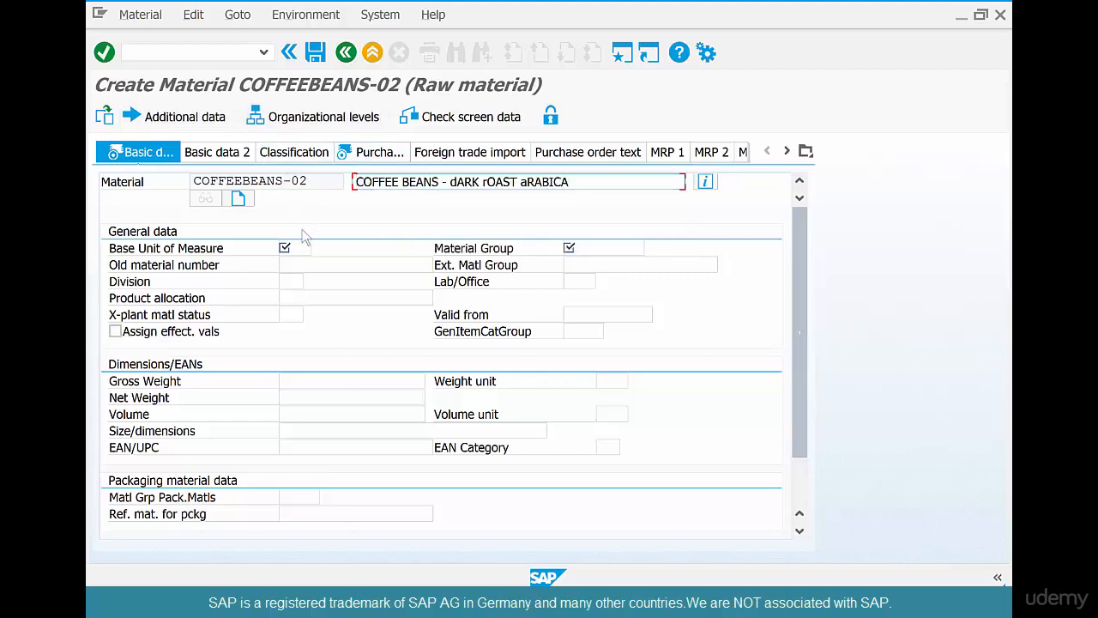
left_click(288, 250)
type("lb")
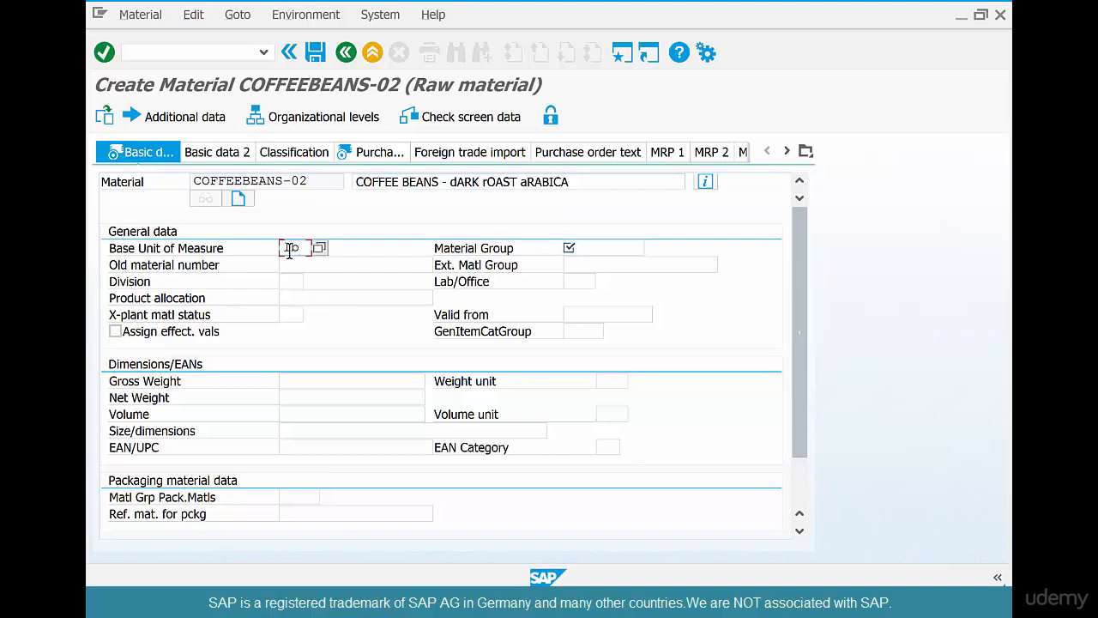
key("Tab")
type("0")
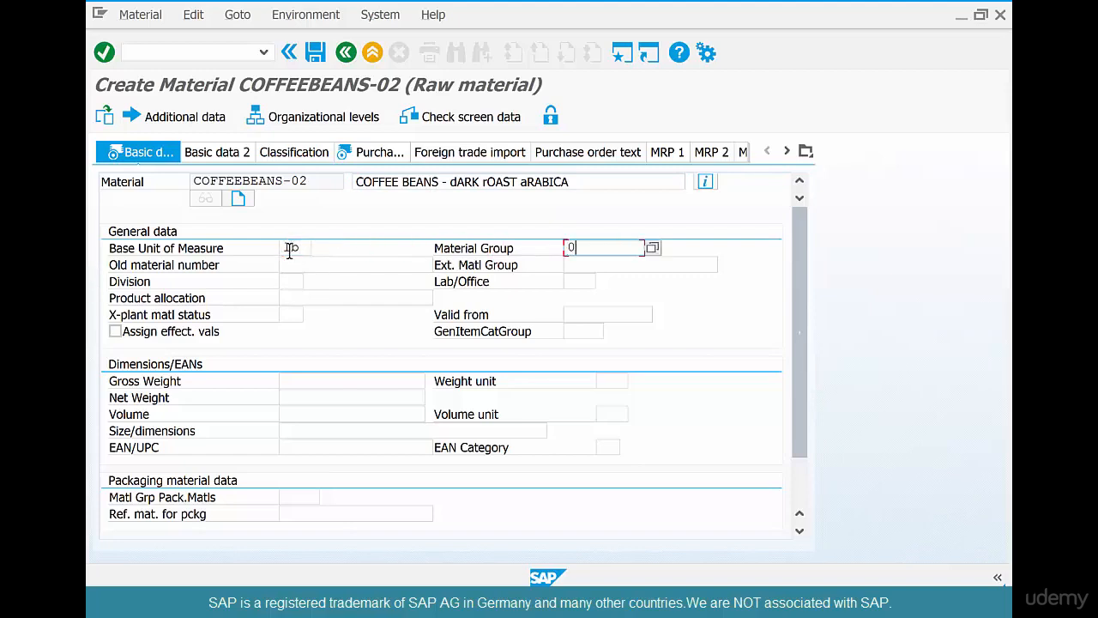
type("15")
key("Return")
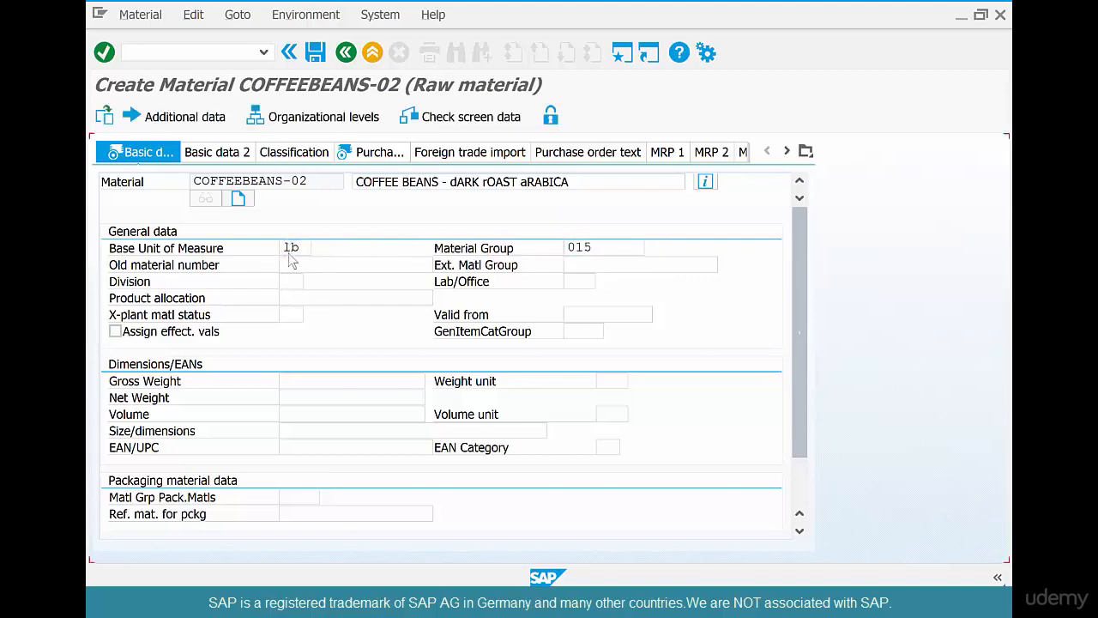
Enter purchasing group 001 and move through the plant data views.
left_click(307, 281)
type("00")
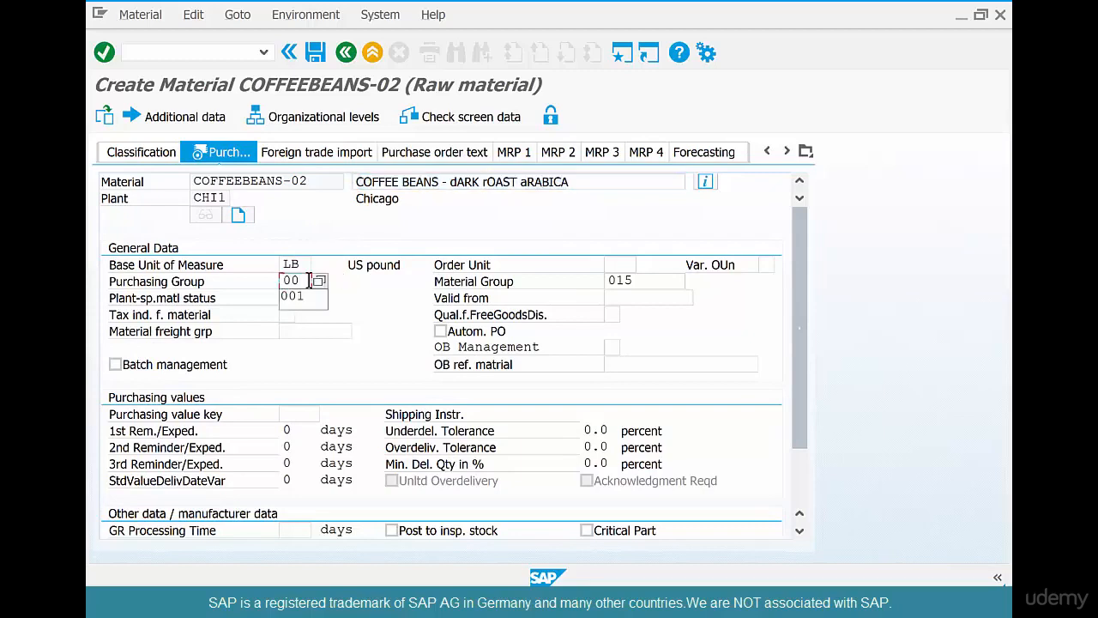
type("1")
key("Return")
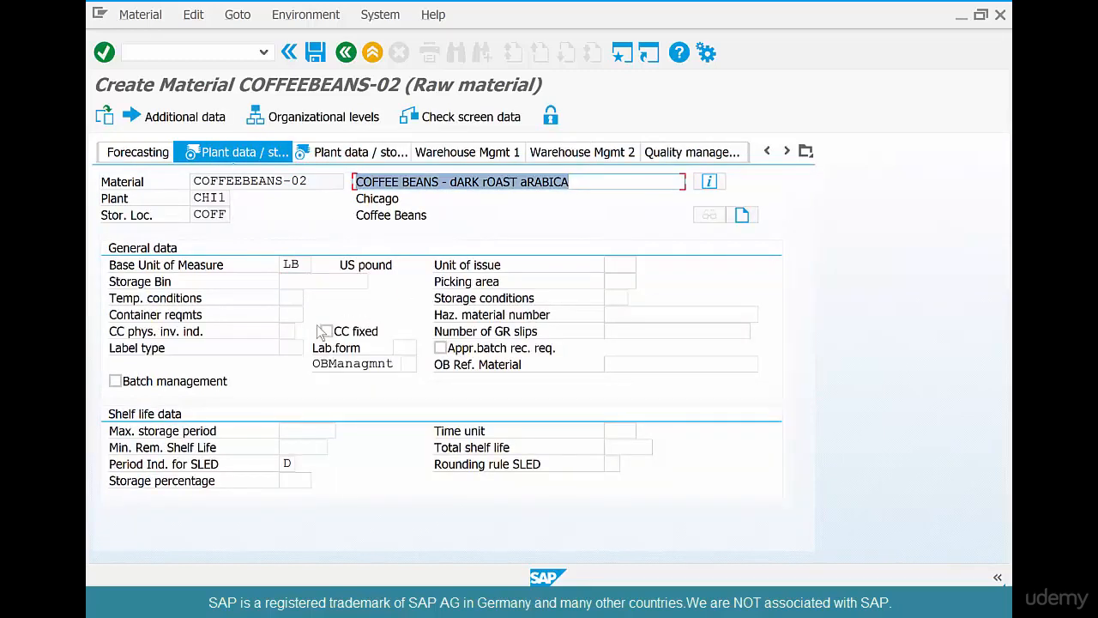
key("Return")
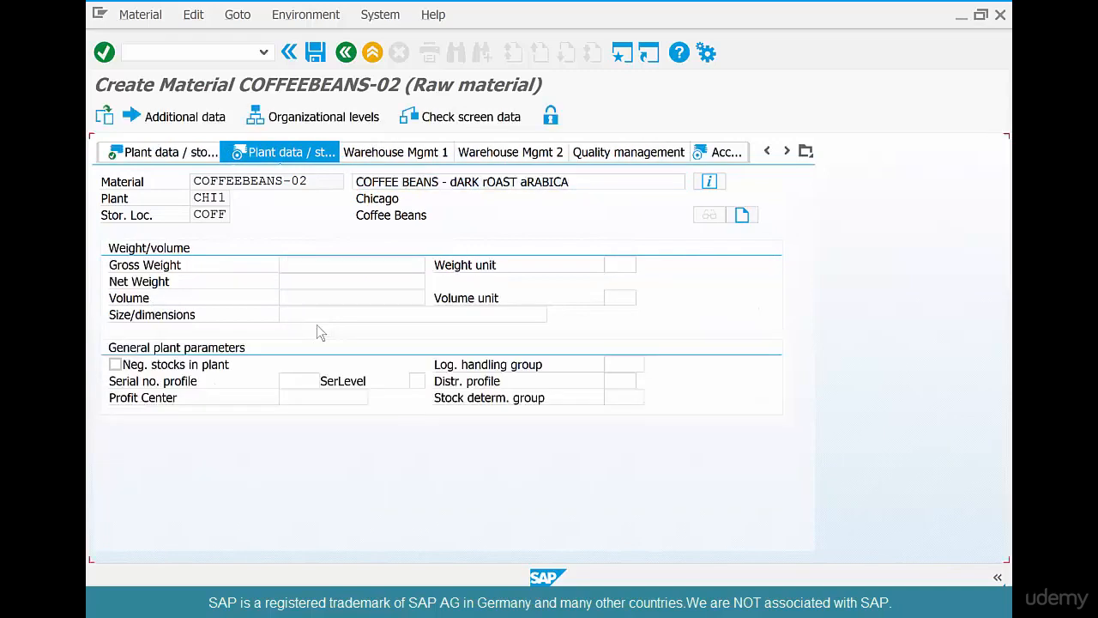
key("Return")
Set valuation class 3000 and price control V, then save the material.
left_click(285, 347)
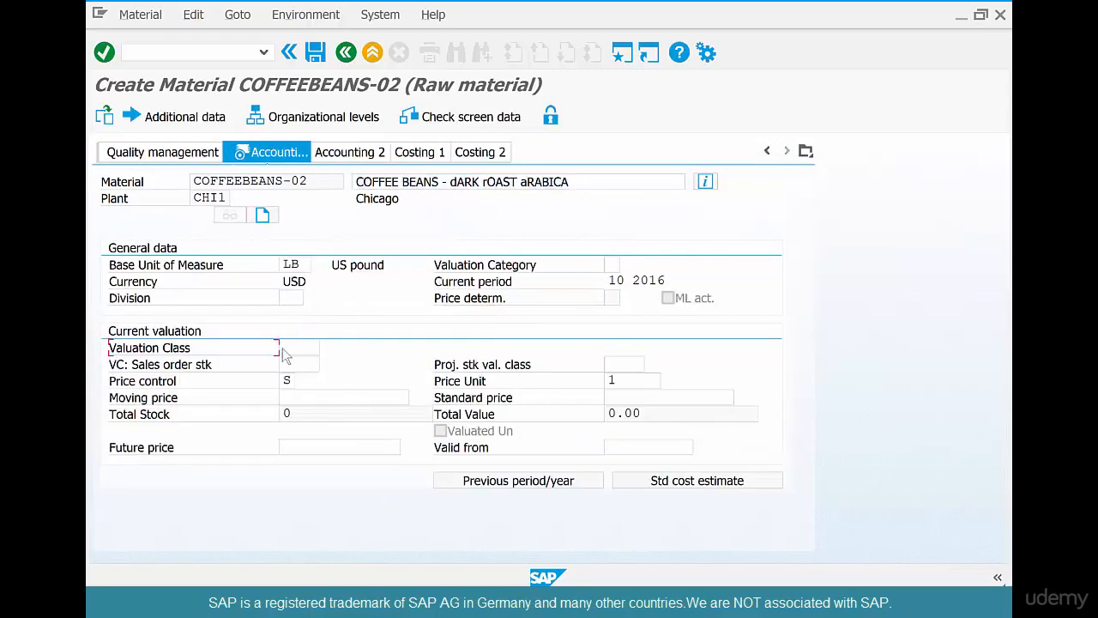
type("3000")
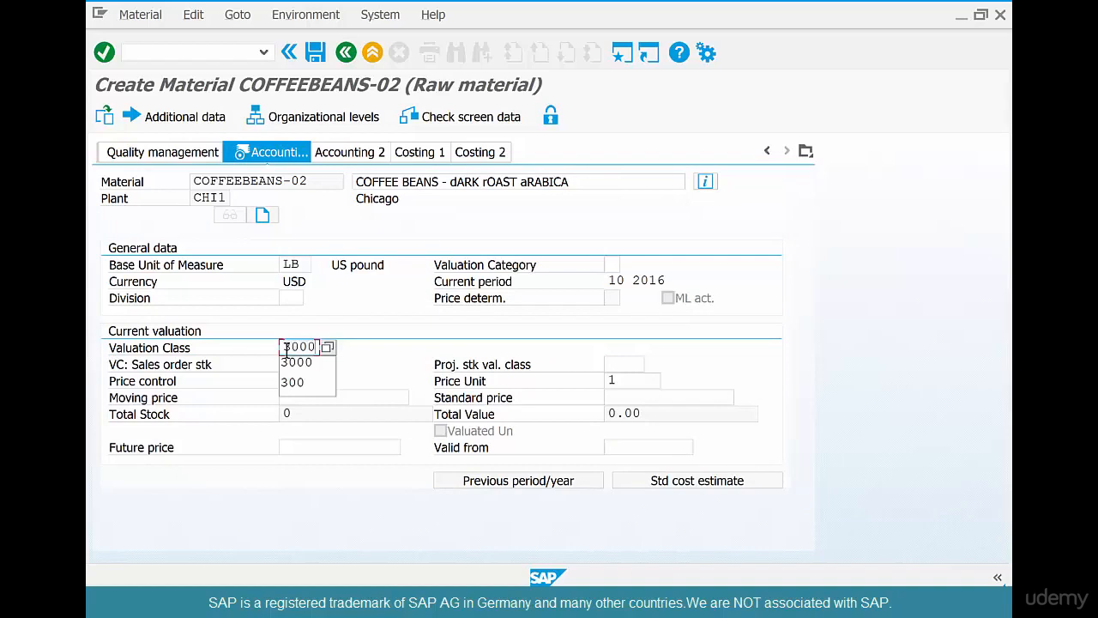
key("Tab")
key("Tab")
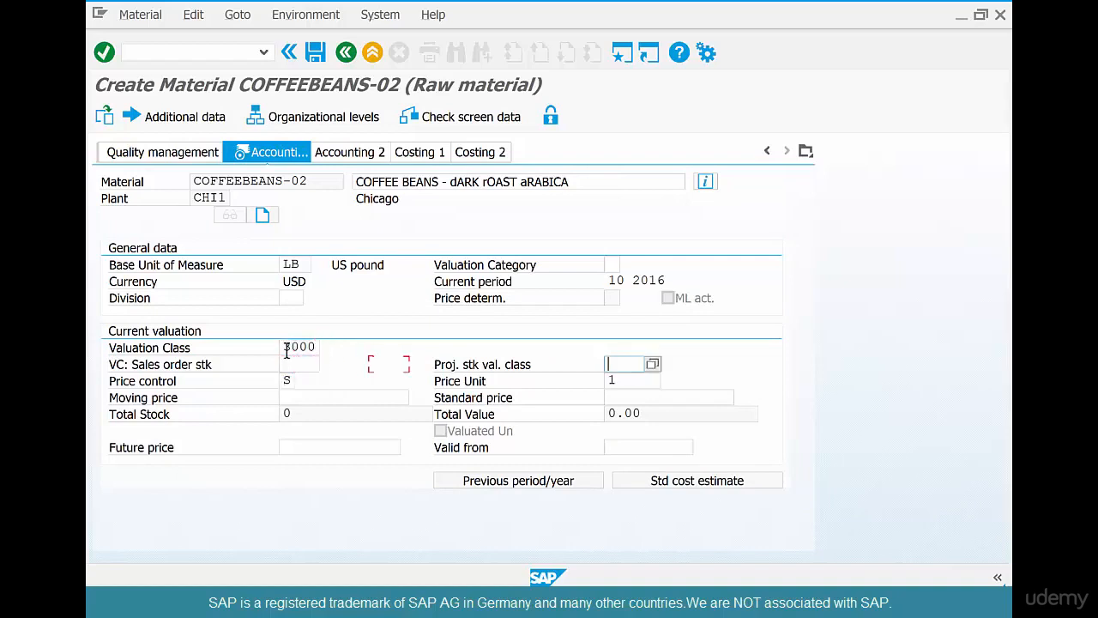
key("Tab")
type("V")
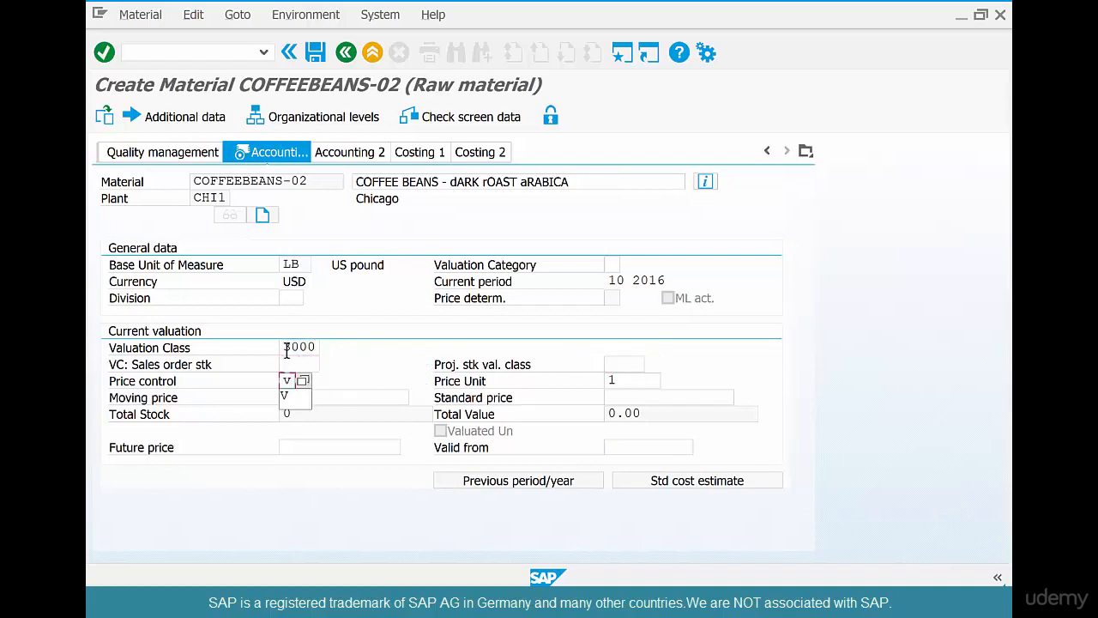
key("Return")
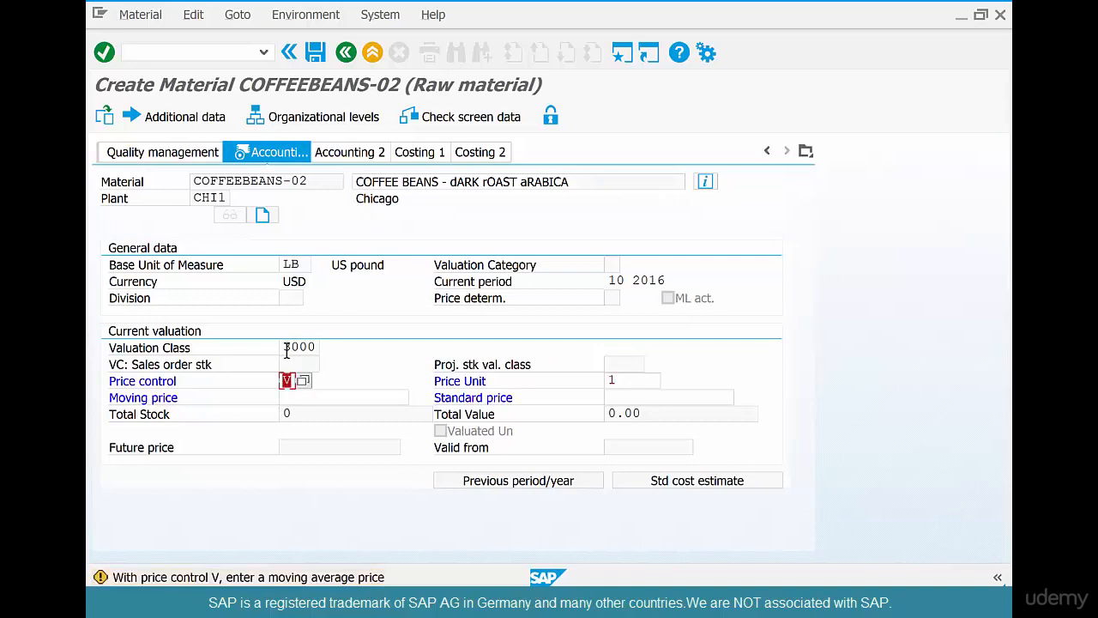
key("Return")
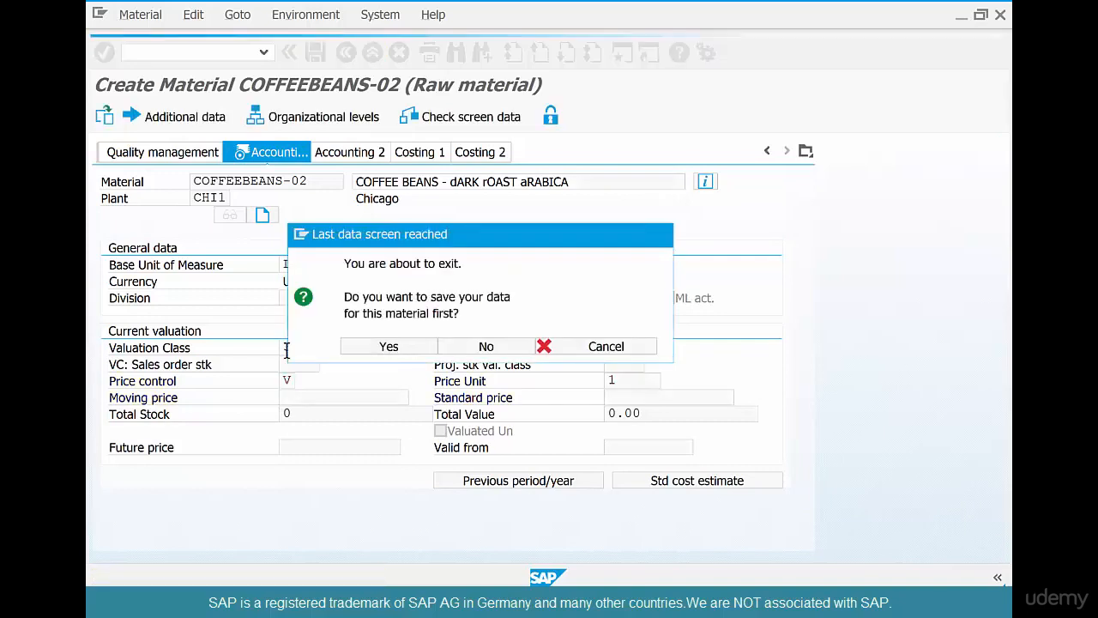
key("Return")
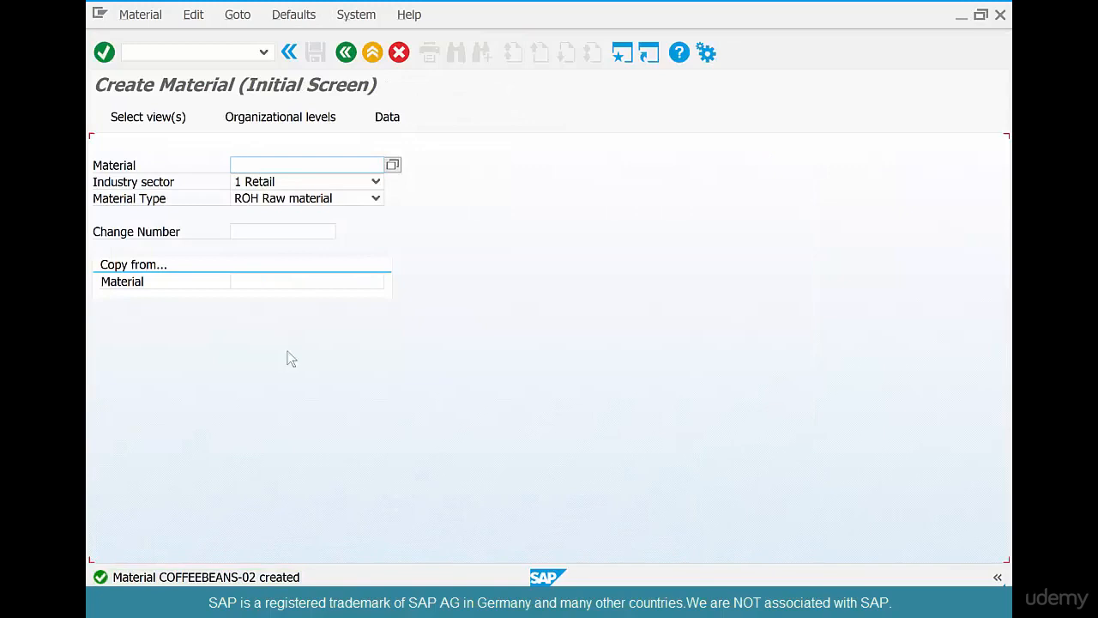
Return to SAP Easy Access, launch MIGO, and switch to the whiteboard slide.
left_click(346, 52)
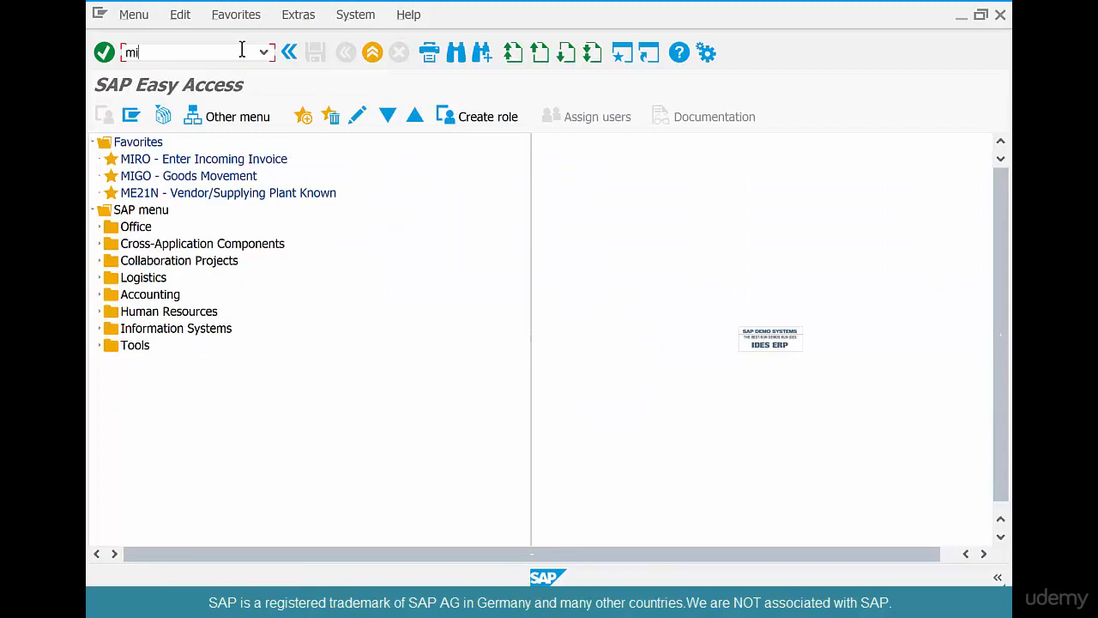
key("Return")
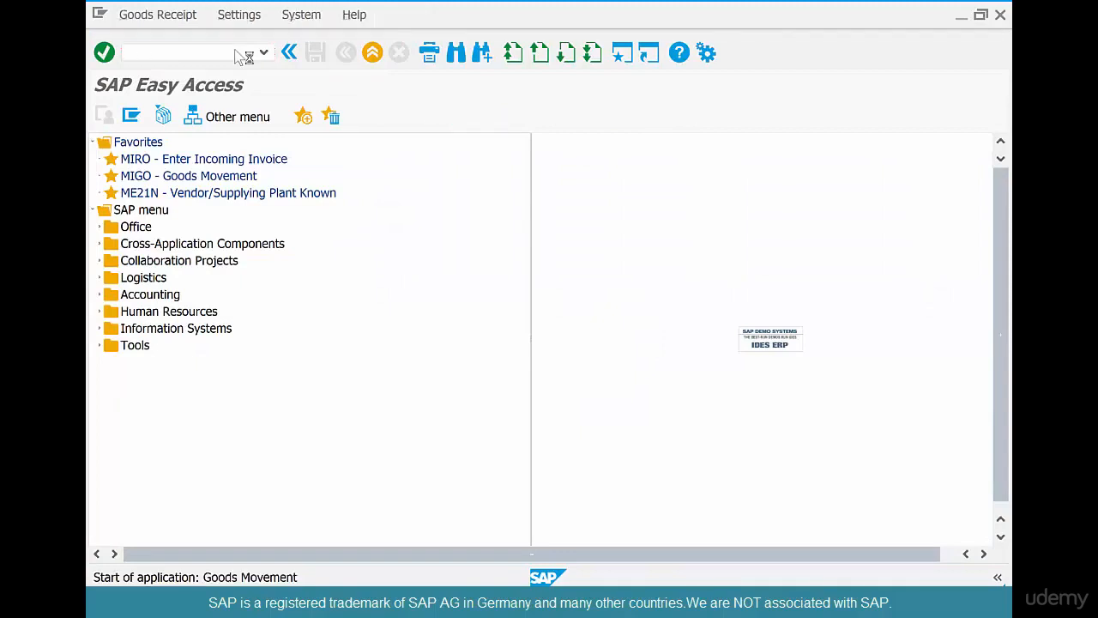
key("alt+Tab")
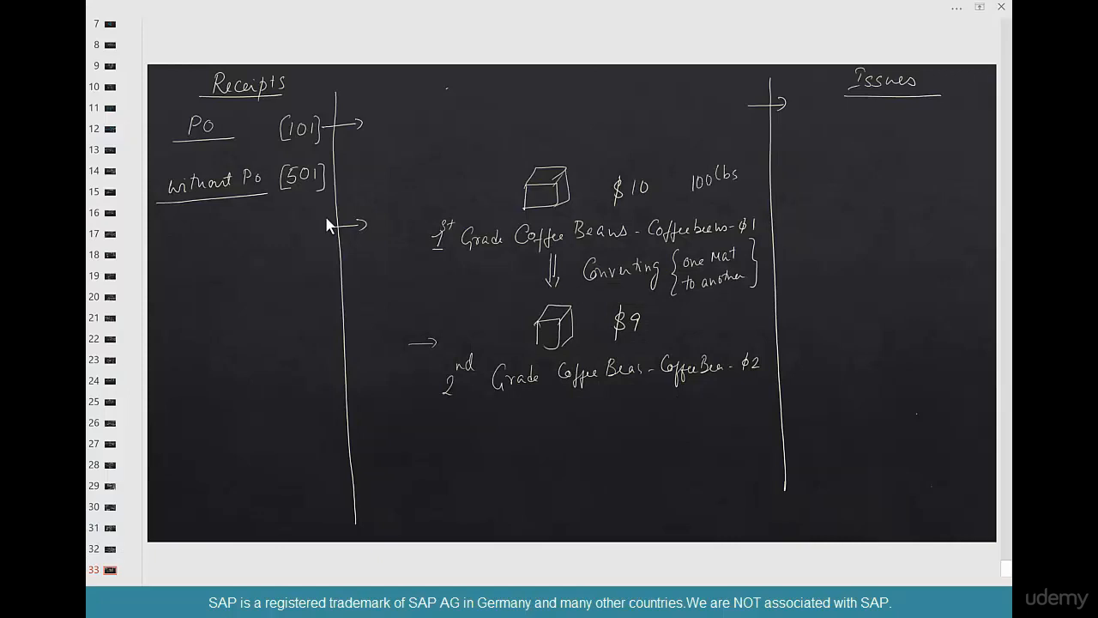
Underline 100 lbs and the second-grade code CoffeeBen - $2 on the slide.
left_click_drag(688, 200, 742, 186)
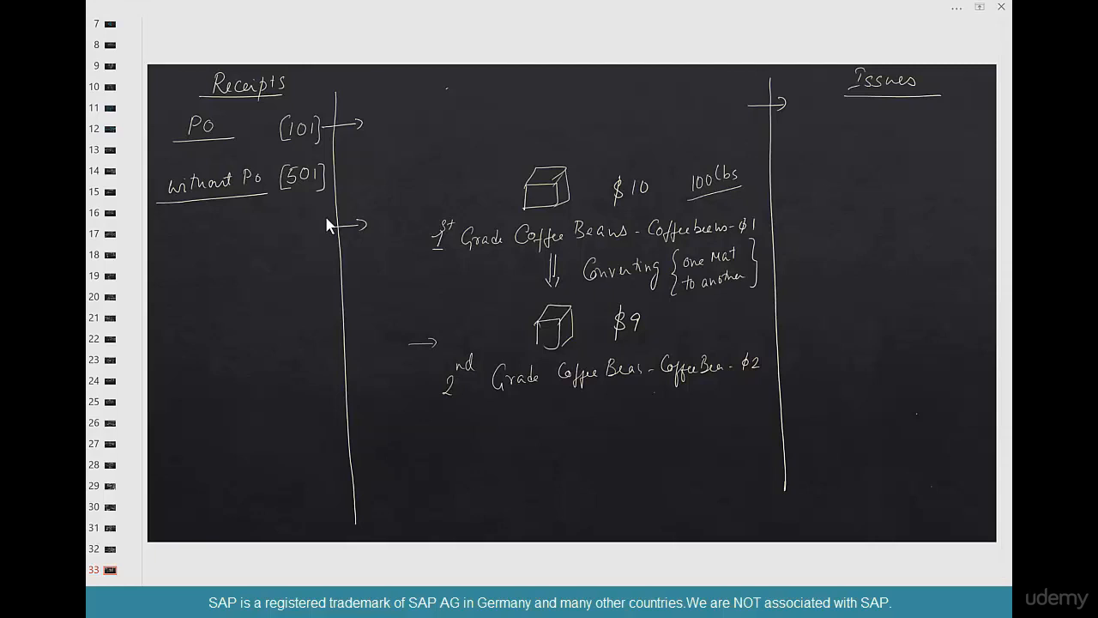
left_click_drag(654, 391, 764, 379)
Switch back to the MIGO Transfer Posting Other window and create a new SAP session.
key("alt+Tab")
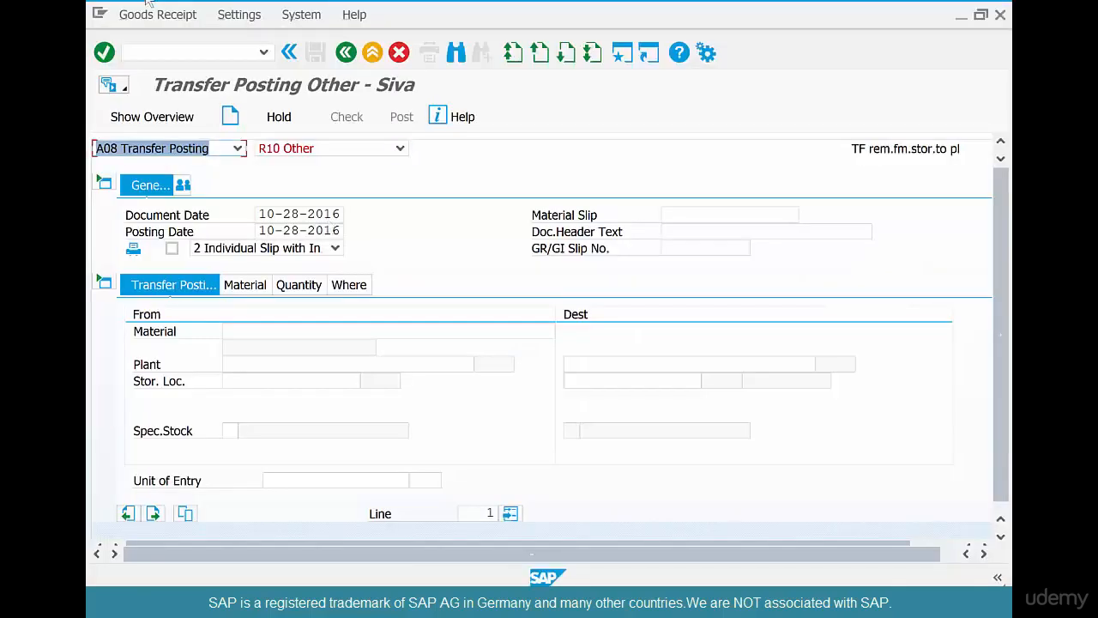
left_click(626, 55)
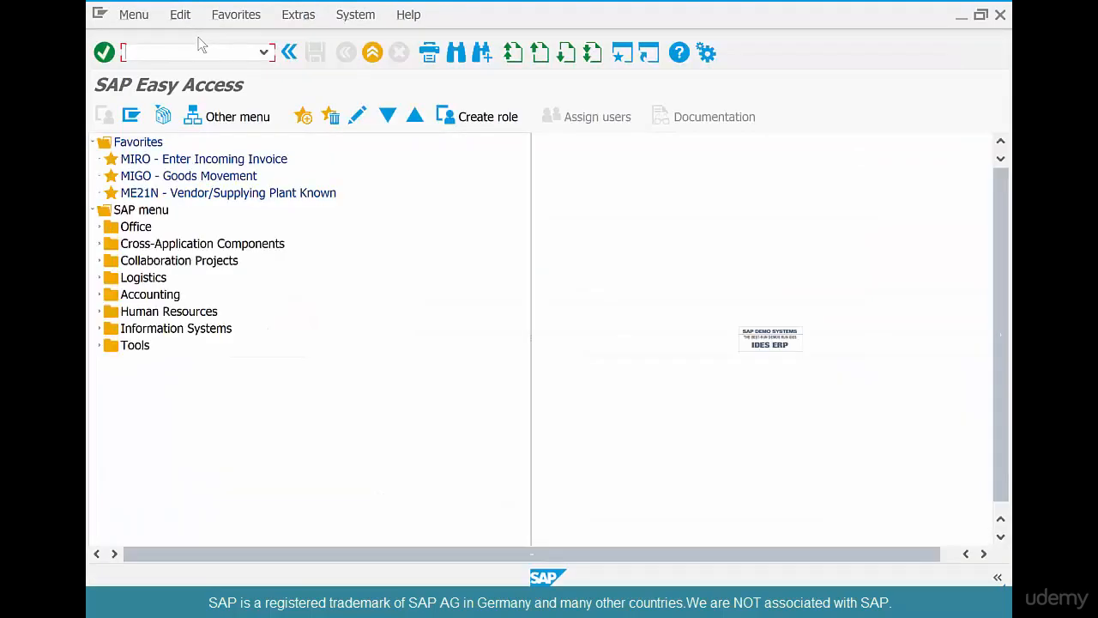
Run MMBE for COFFEEBEANS-01 and check its 205 LB unrestricted stock in Chicago's COFF location.
type("mmbe")
key("Return")
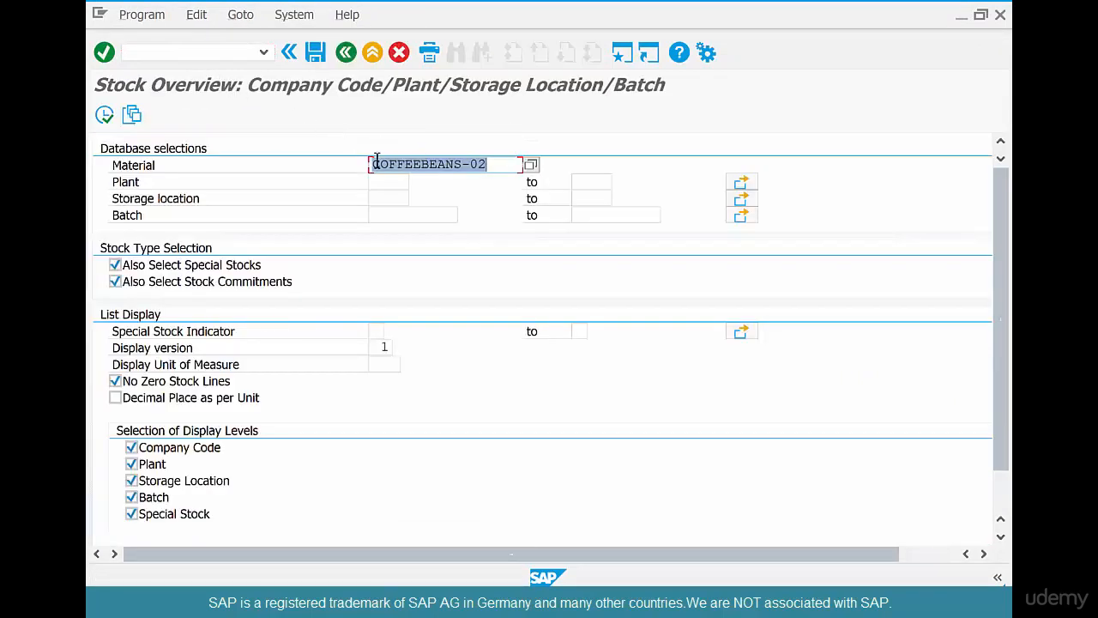
left_click(516, 165)
key("BackSpace")
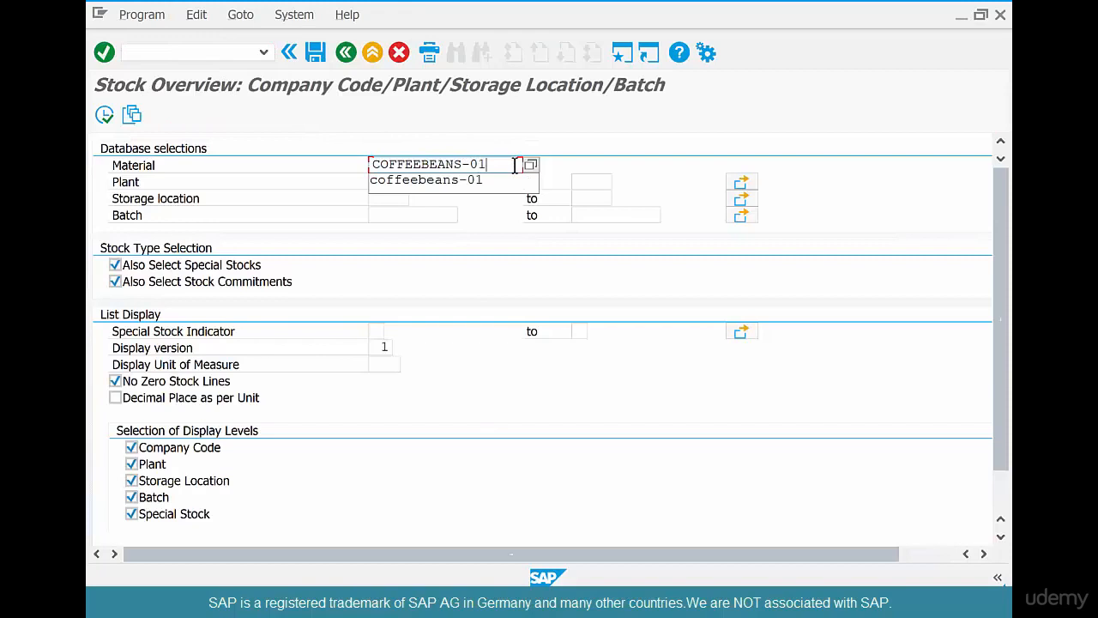
key("Return")
left_click(105, 115)
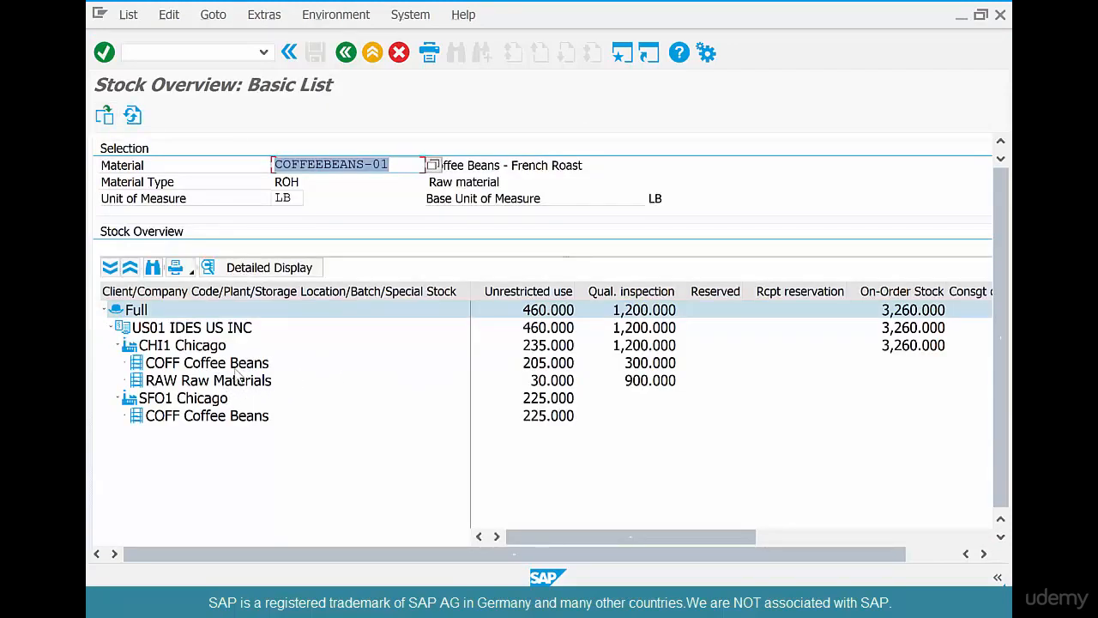
left_click(239, 366)
left_click(548, 366)
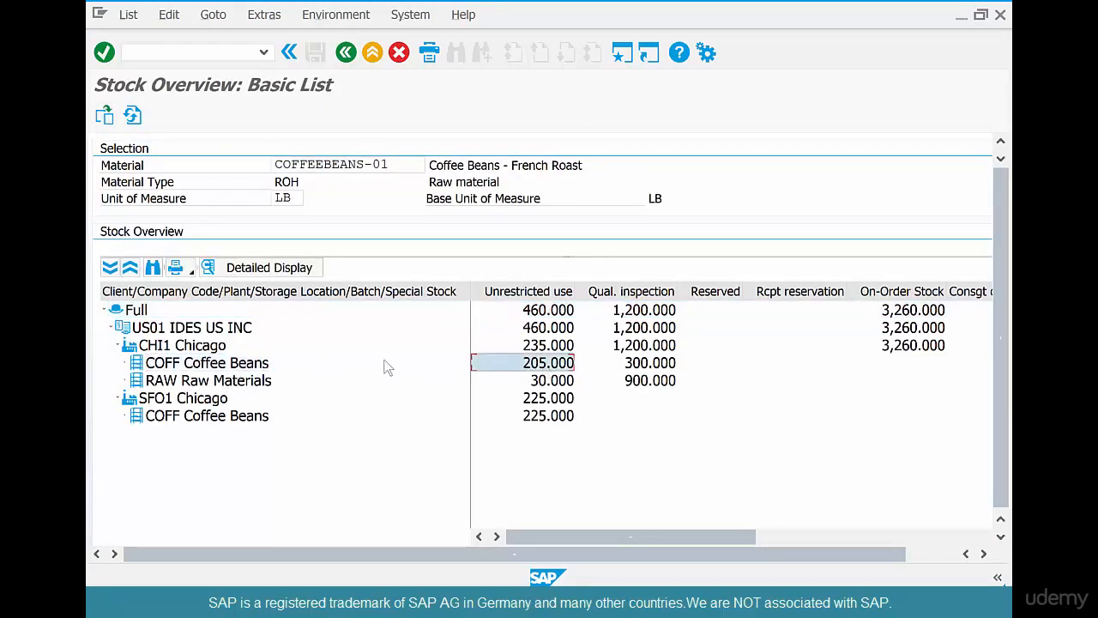
left_click(203, 367)
left_click(532, 367)
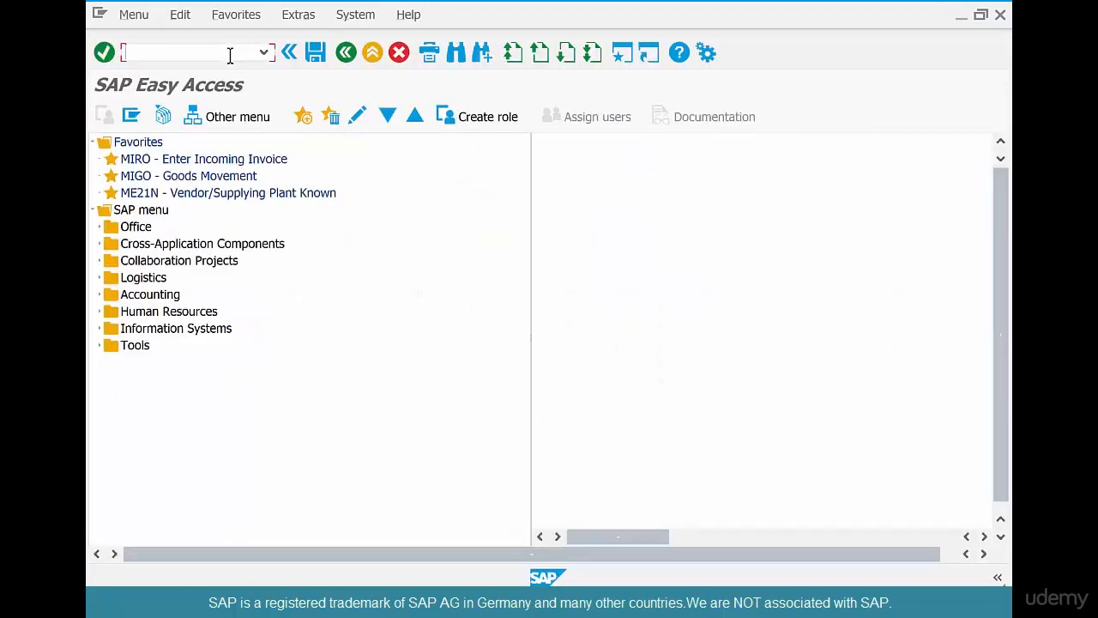
Run MMBE again for COFFEEBEANS-02, which shows no stock yet.
type("mmbe")
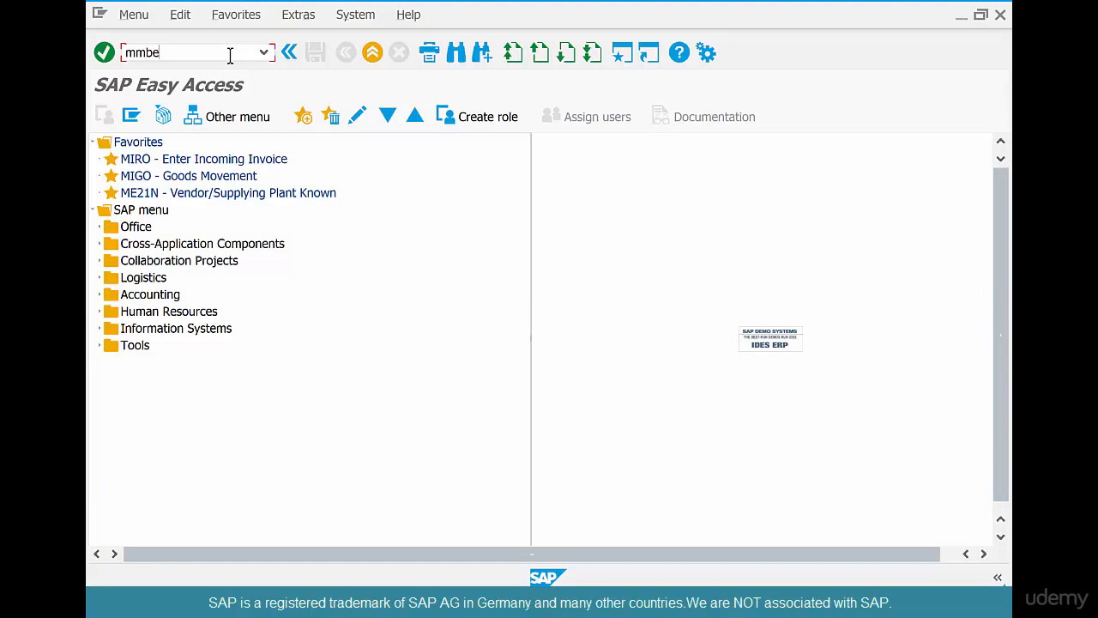
key("Return")
left_click(500, 164)
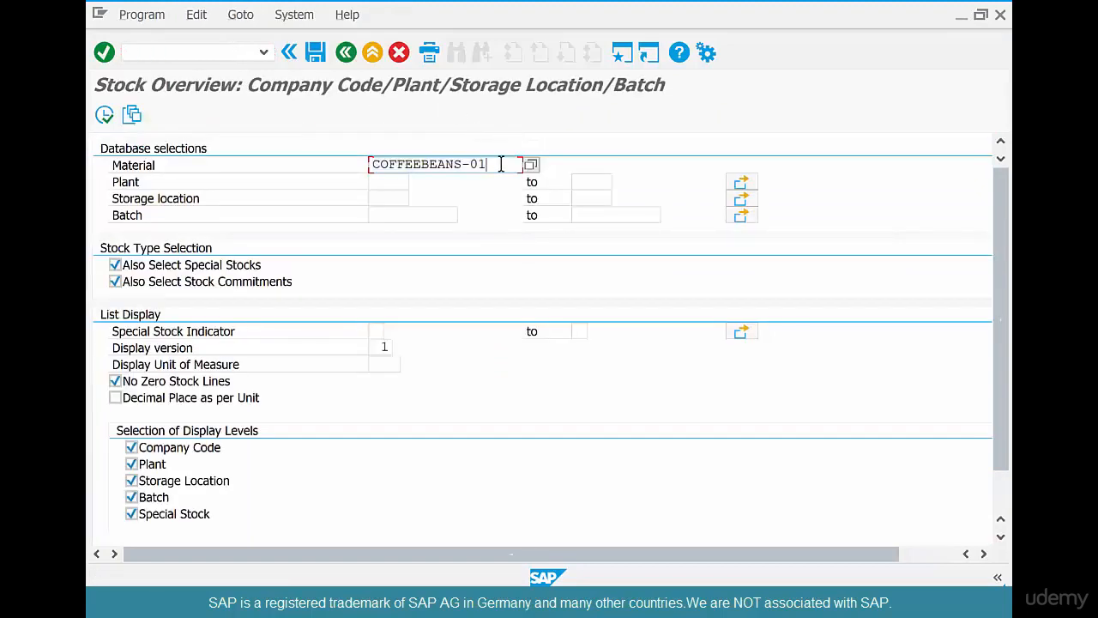
key("BackSpace")
type("2")
left_click(107, 116)
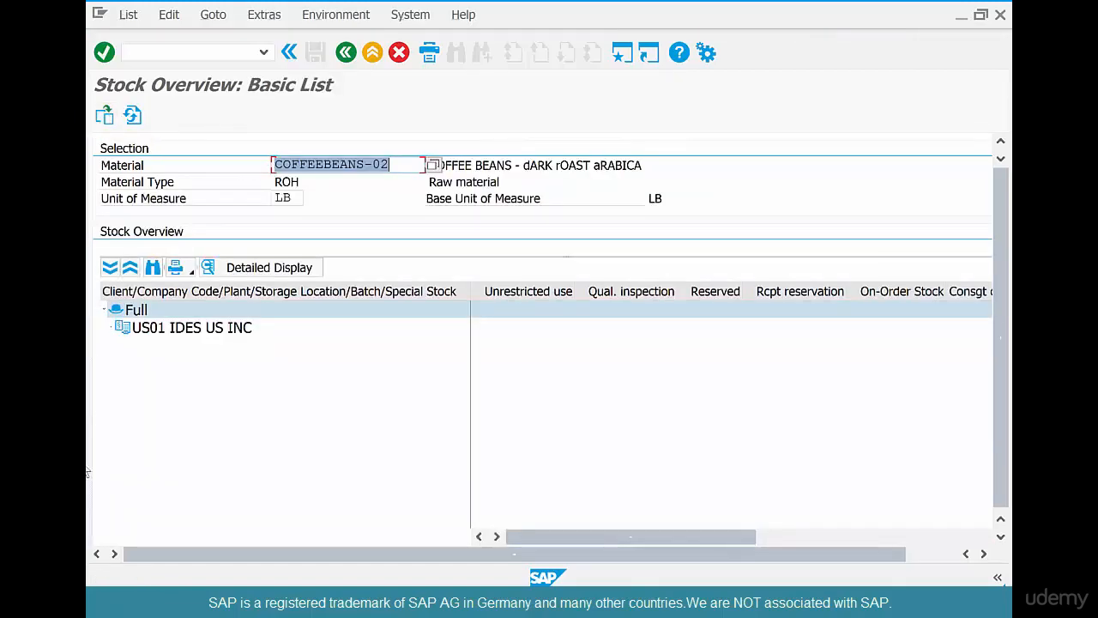
left_click(305, 604)
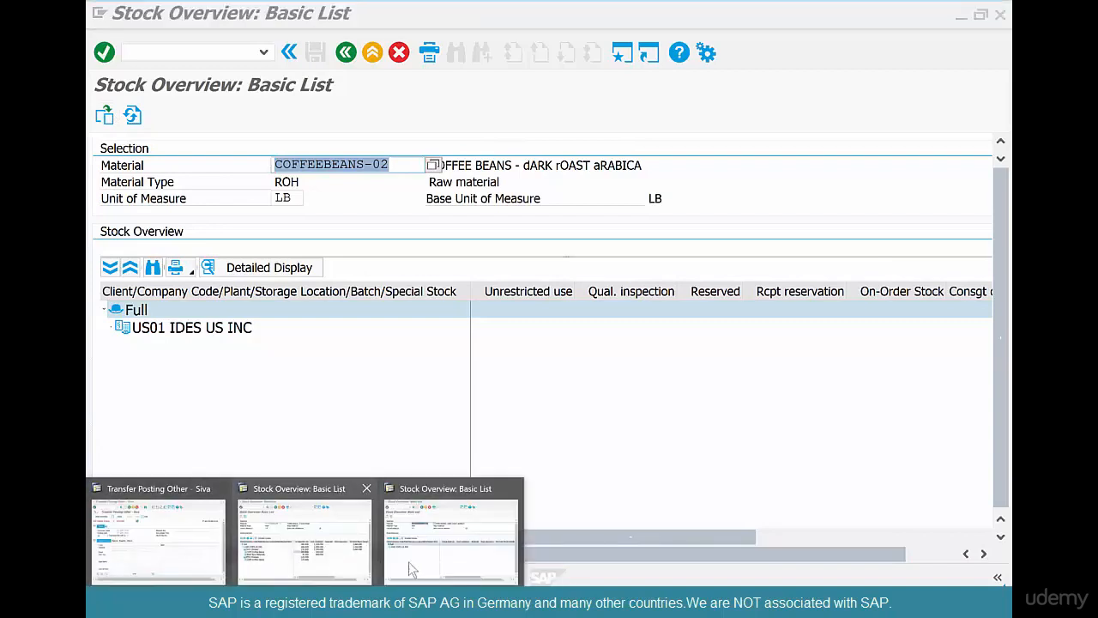
Back in MIGO, enter COFFEEBEANS-01 as the source material.
left_click(198, 561)
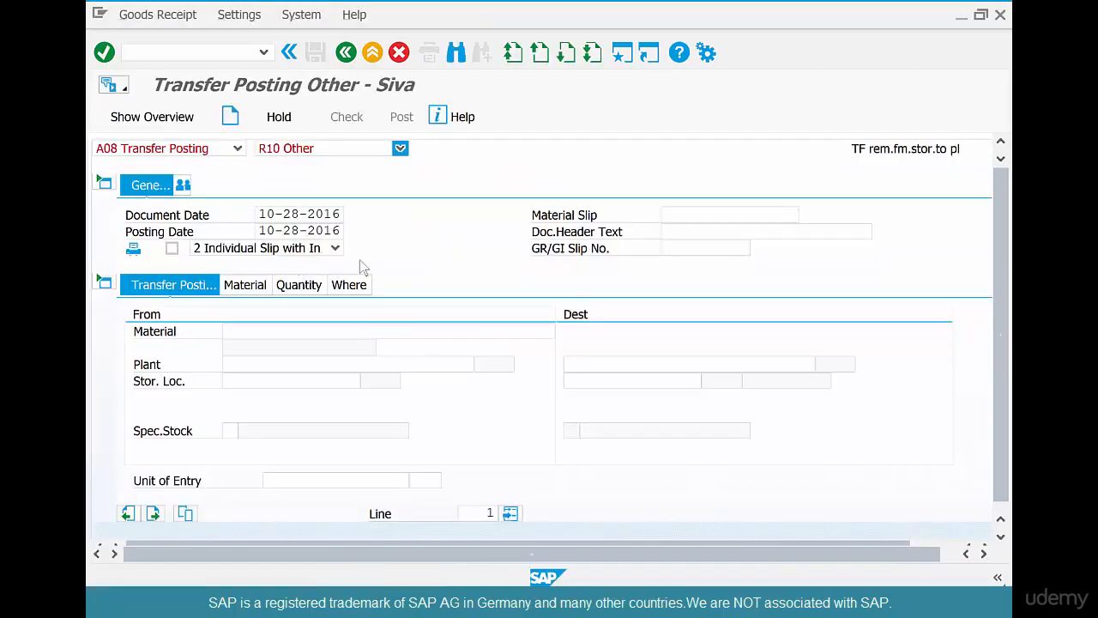
left_click(285, 330)
type("c")
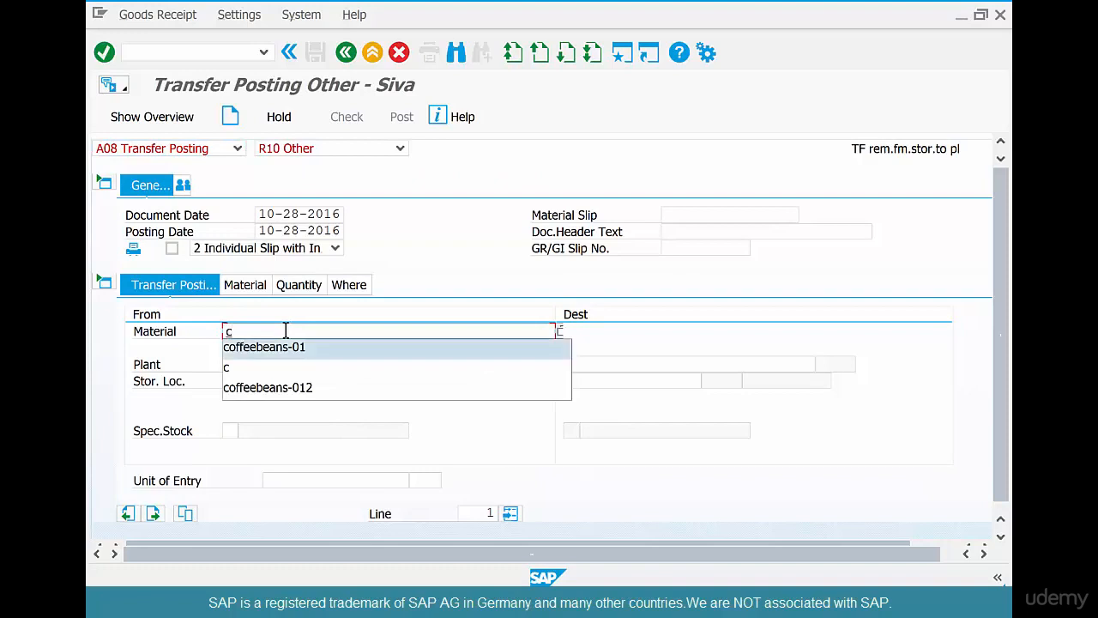
key("Return")
key("Return")
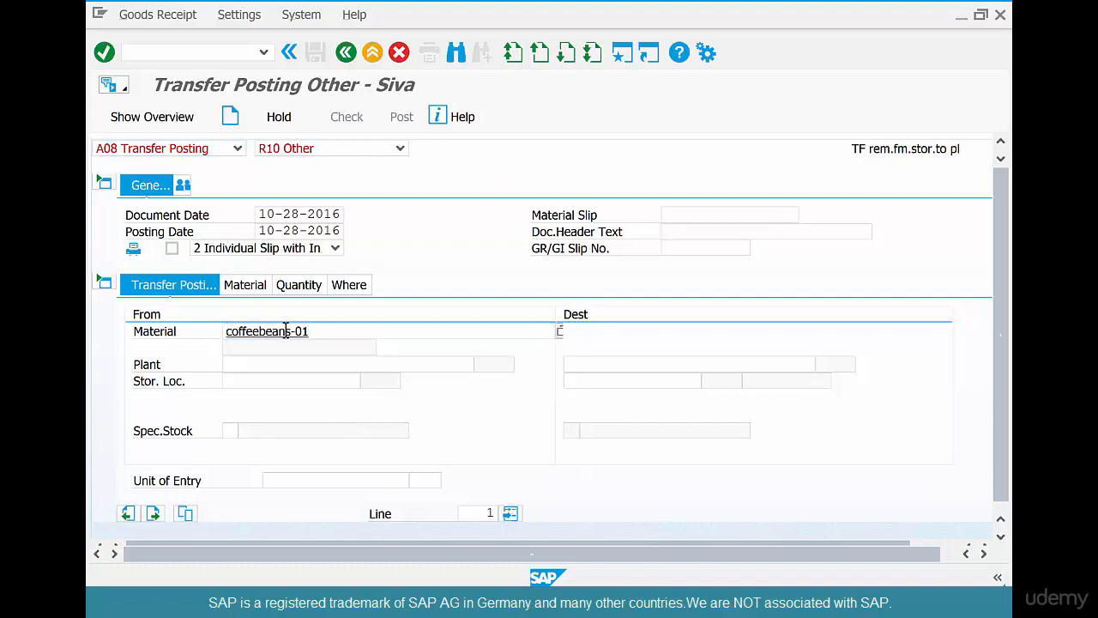
Set movement type 309 (material to material) and display the From/Destination material details.
left_click(348, 286)
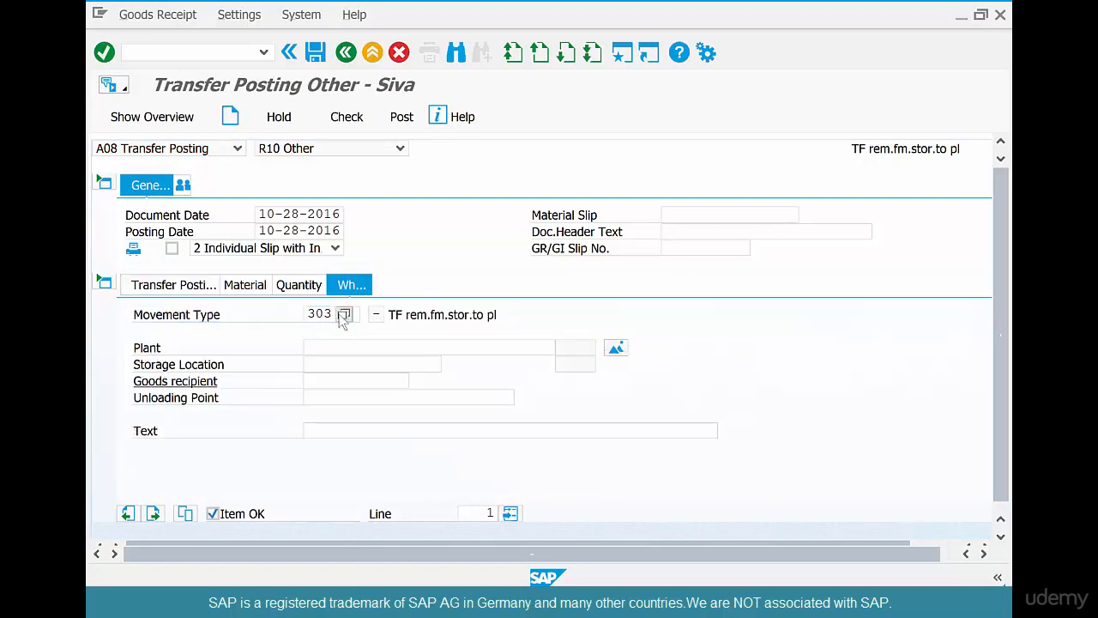
left_click(338, 314)
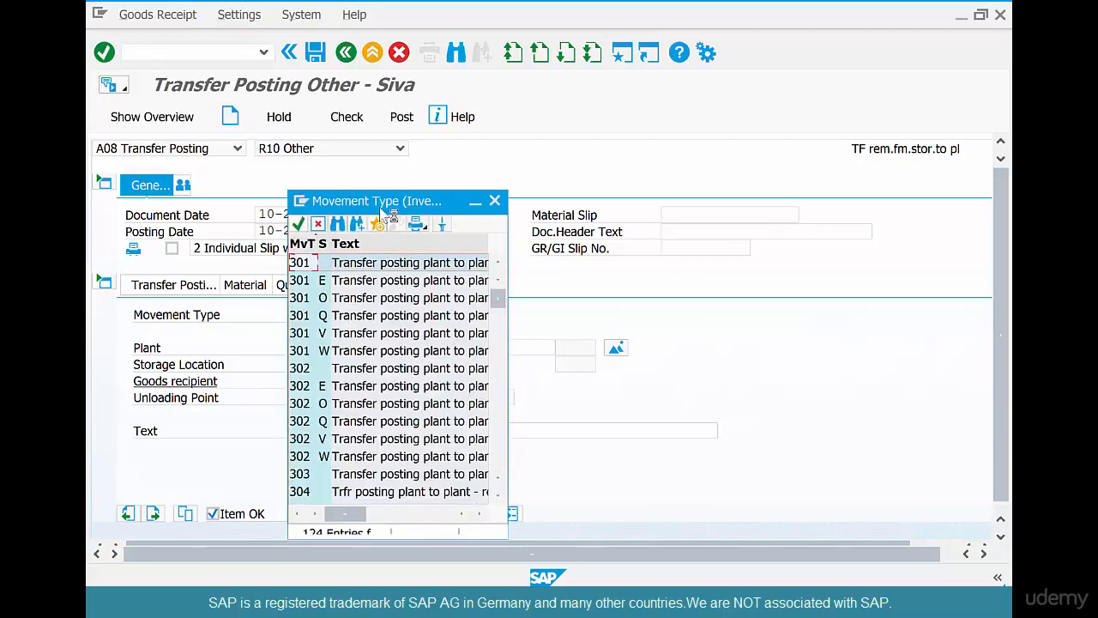
left_click_drag(385, 210, 375, 40)
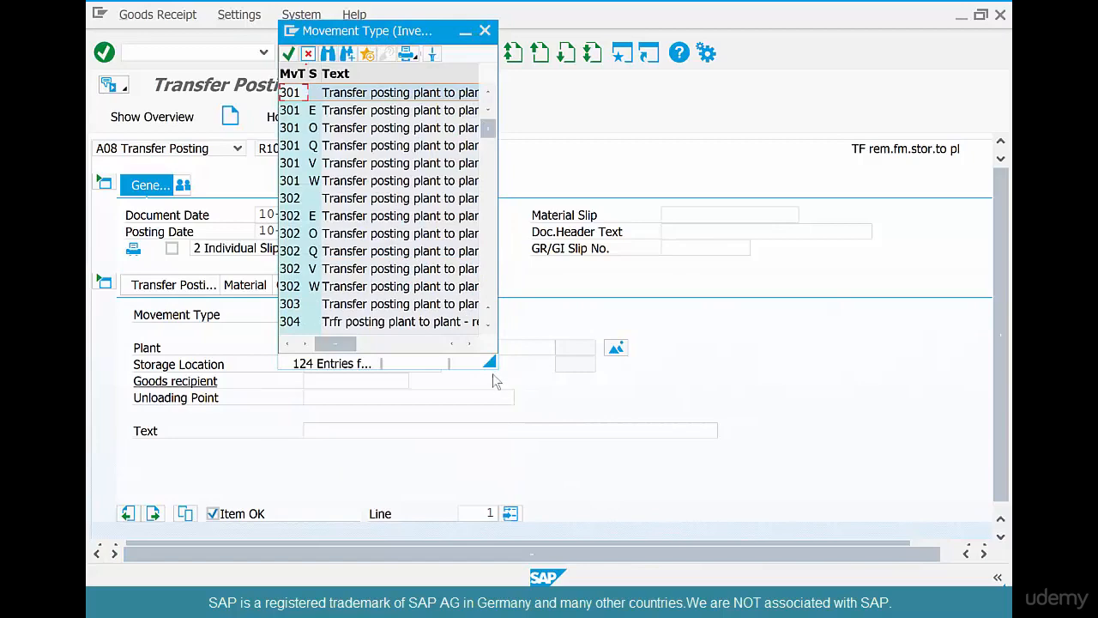
left_click_drag(491, 360, 662, 569)
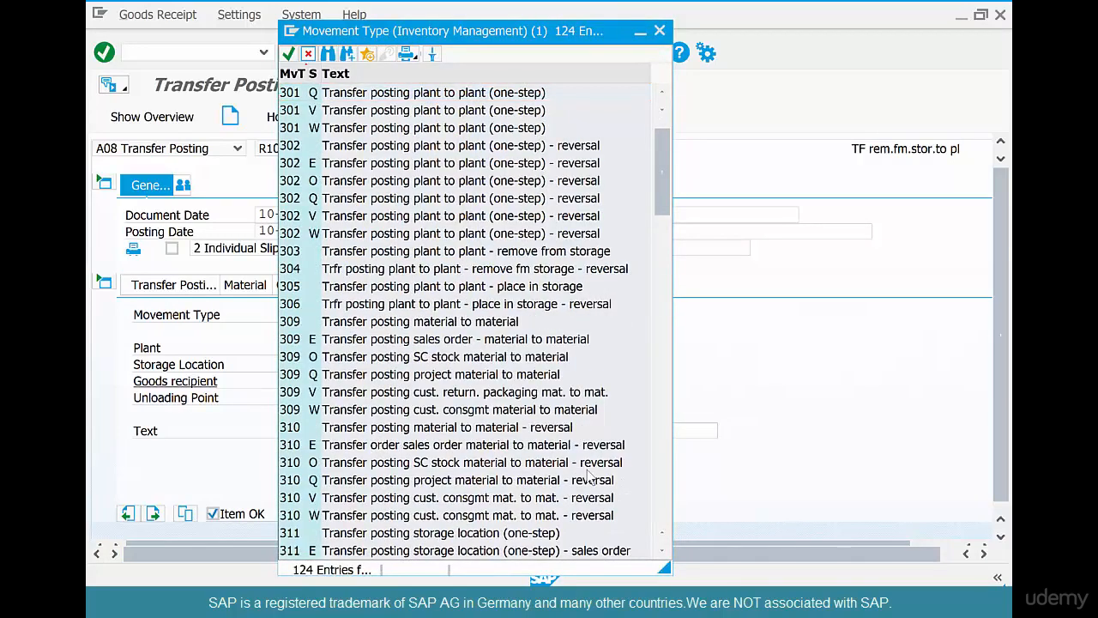
left_click(498, 323)
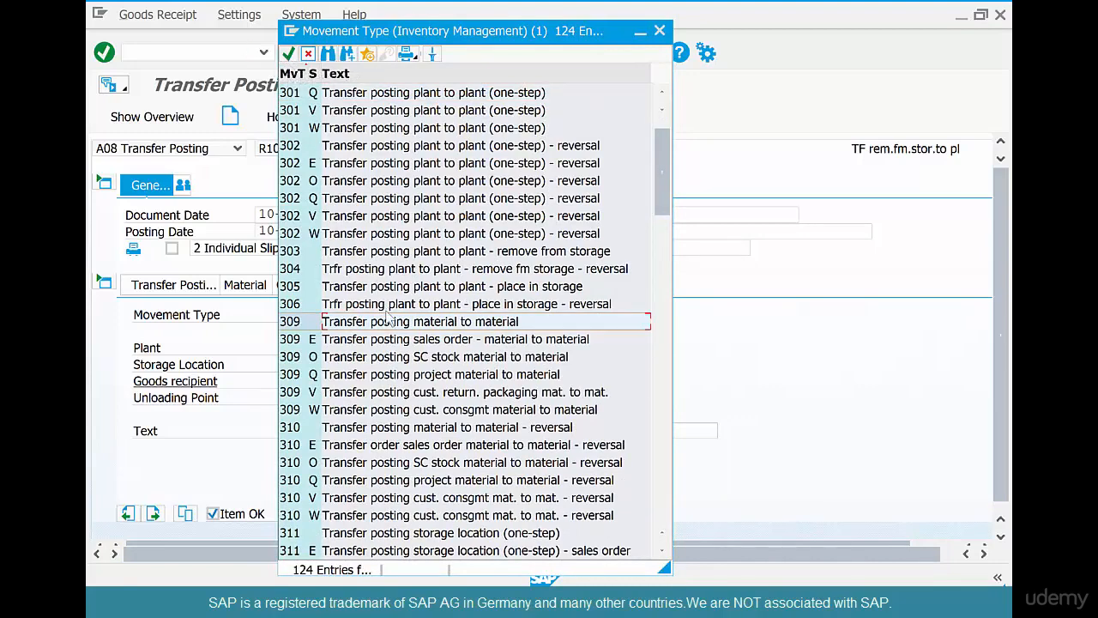
double_click(388, 324)
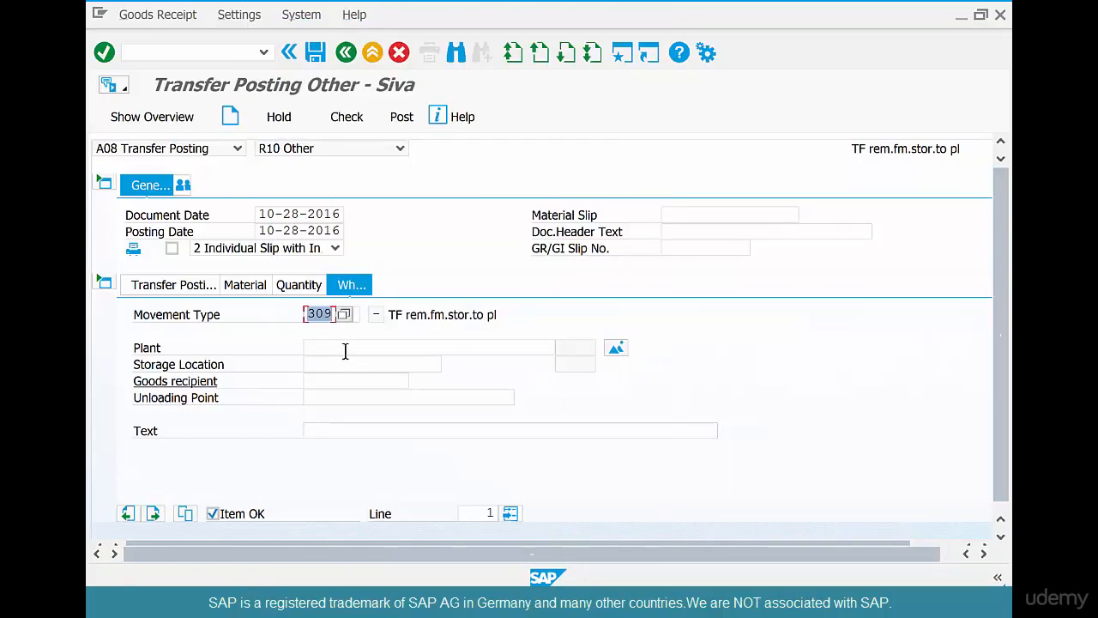
left_click(180, 289)
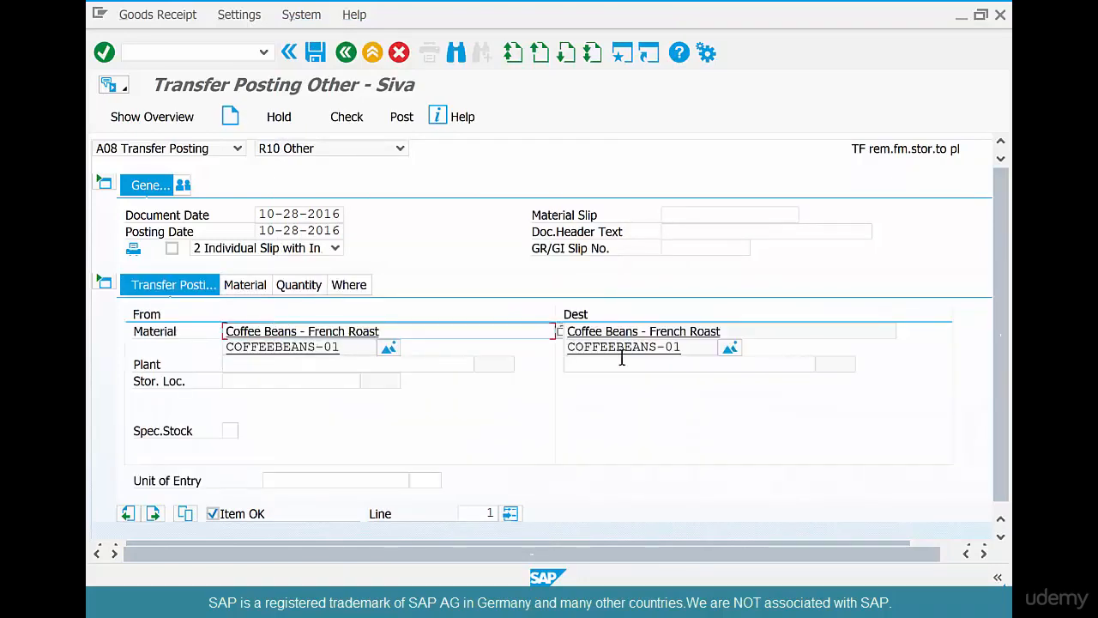
Search for coffeebeans-02 with F4 and set it as the Dark Roast Arabica destination material.
left_click(693, 393)
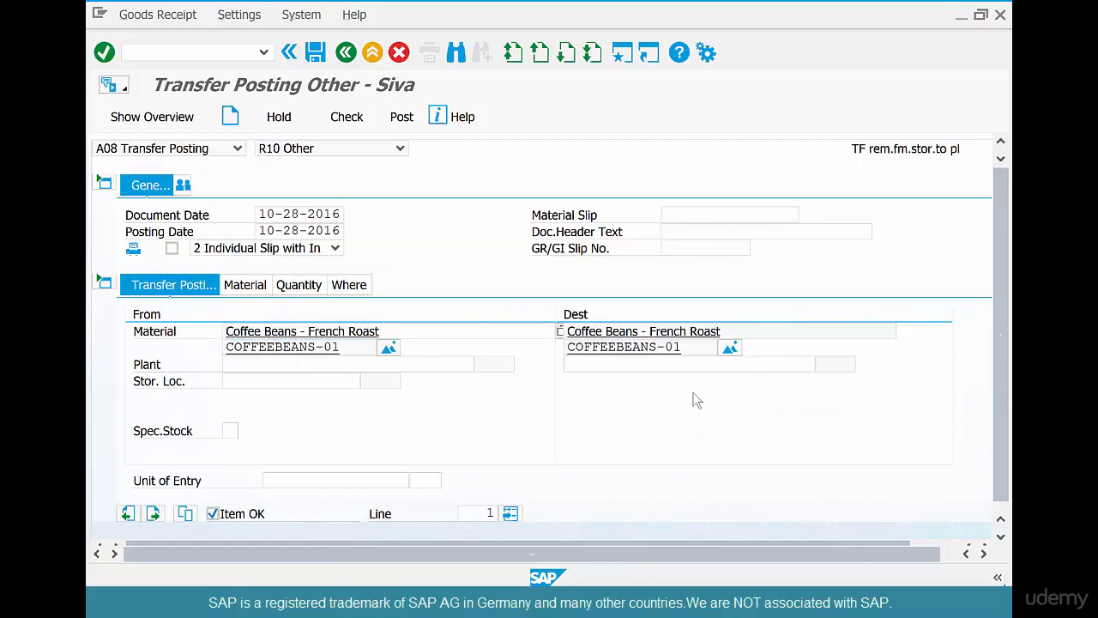
key("Return")
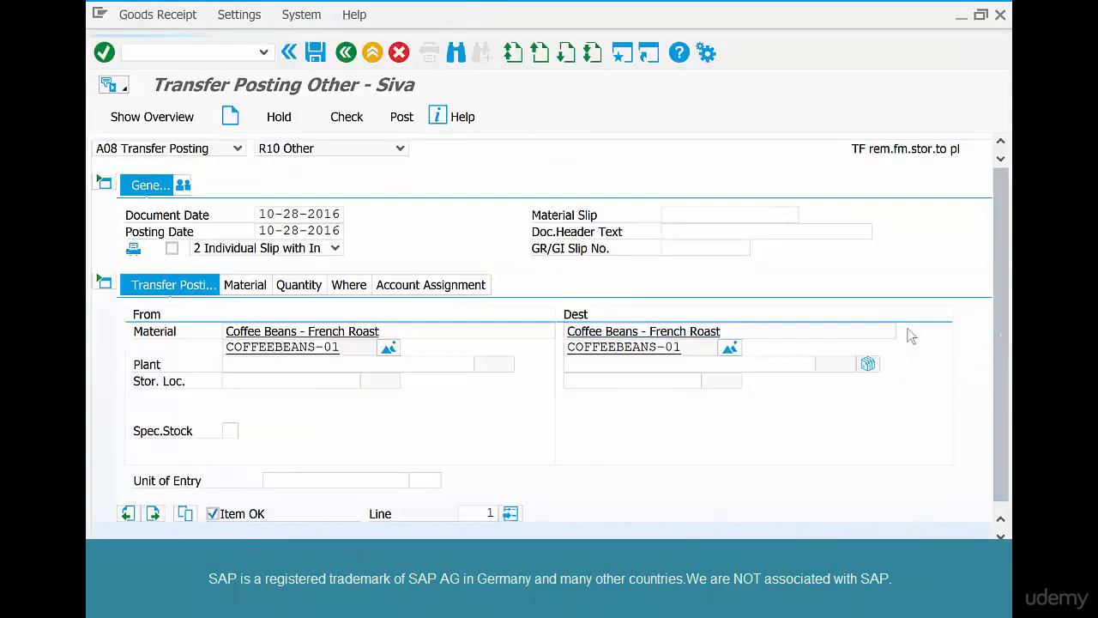
key("F4")
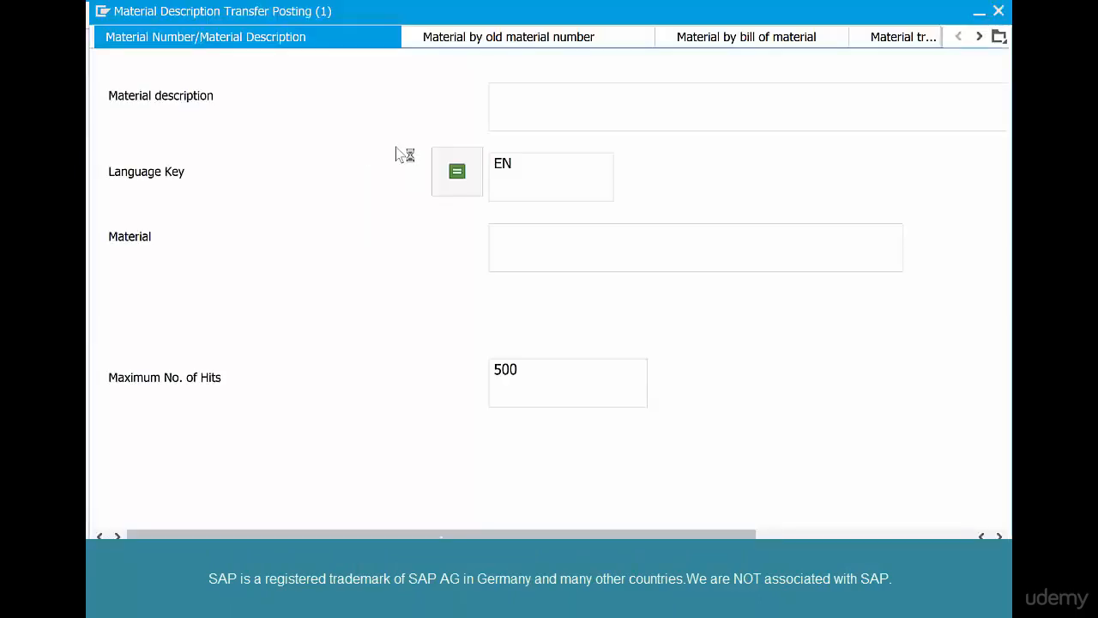
left_click(591, 254)
type("coffeebean")
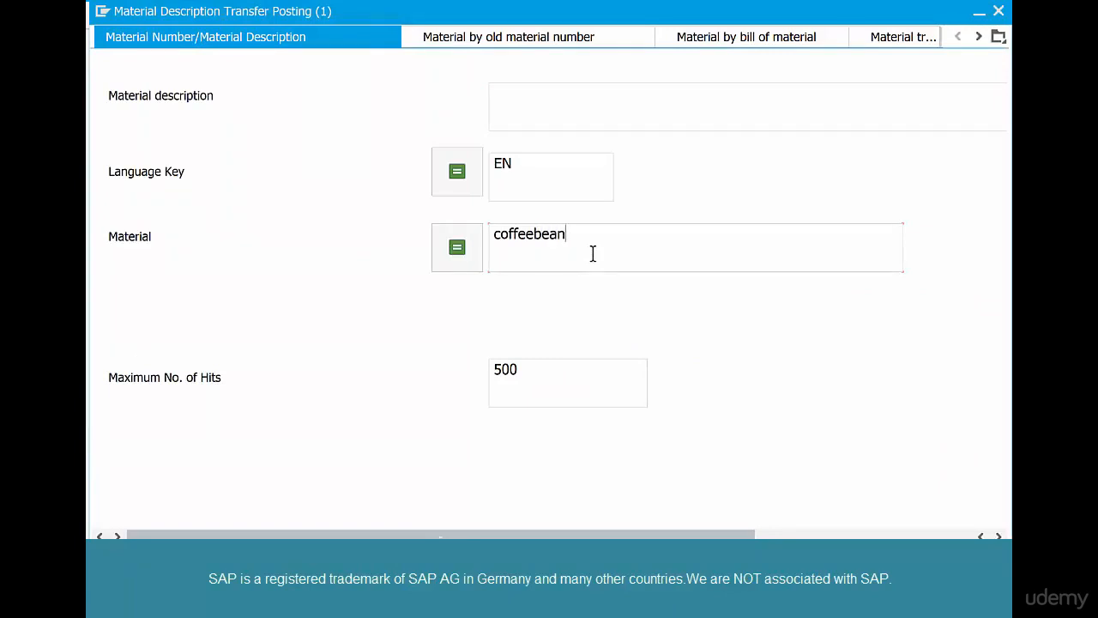
type("s-02")
key("Return")
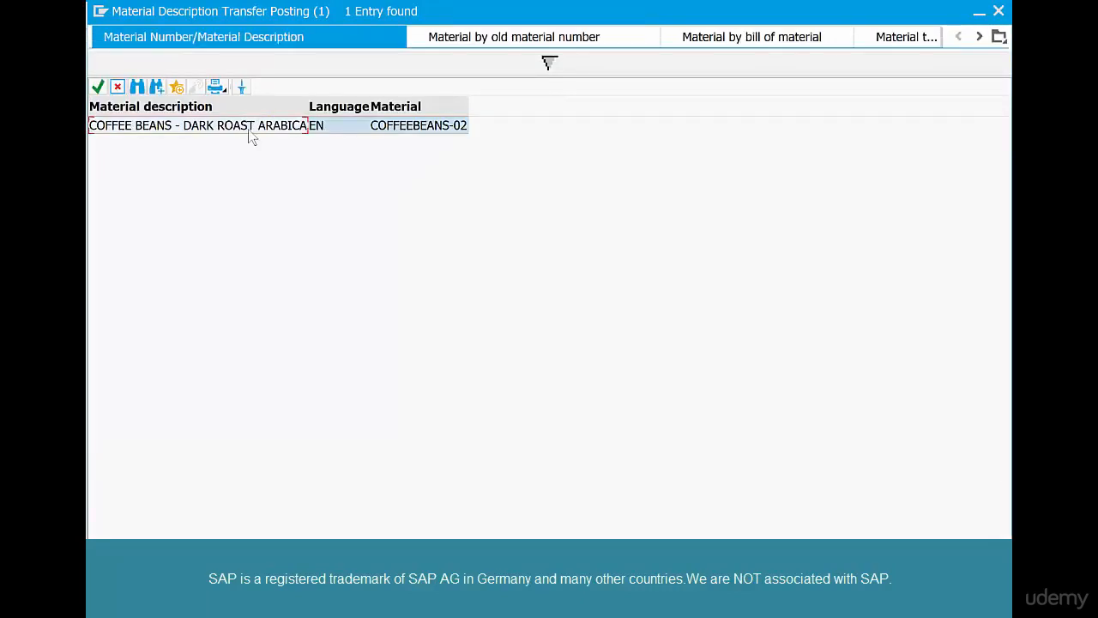
double_click(248, 129)
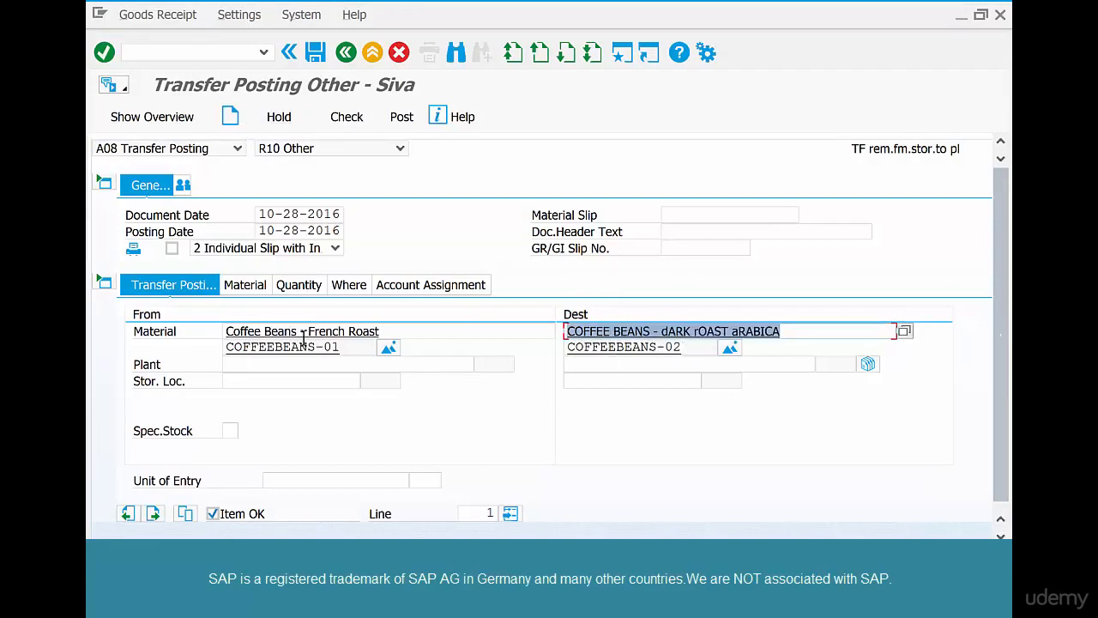
Review the source and destination materials, then set plant CHI1 and storage location COFF.
left_click_drag(343, 348, 214, 341)
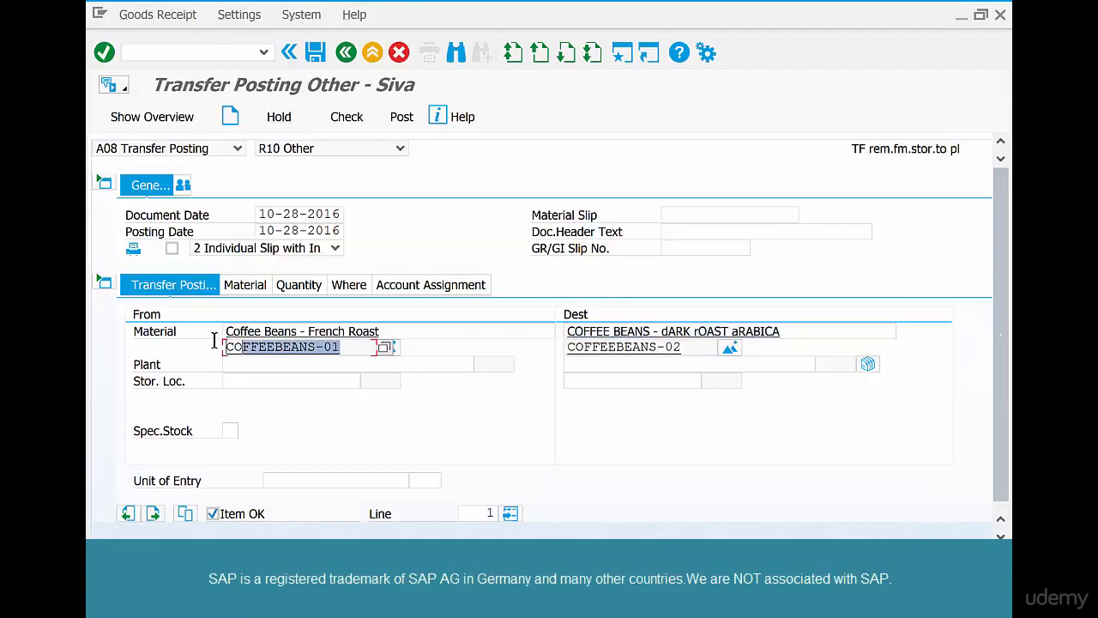
left_click(642, 345)
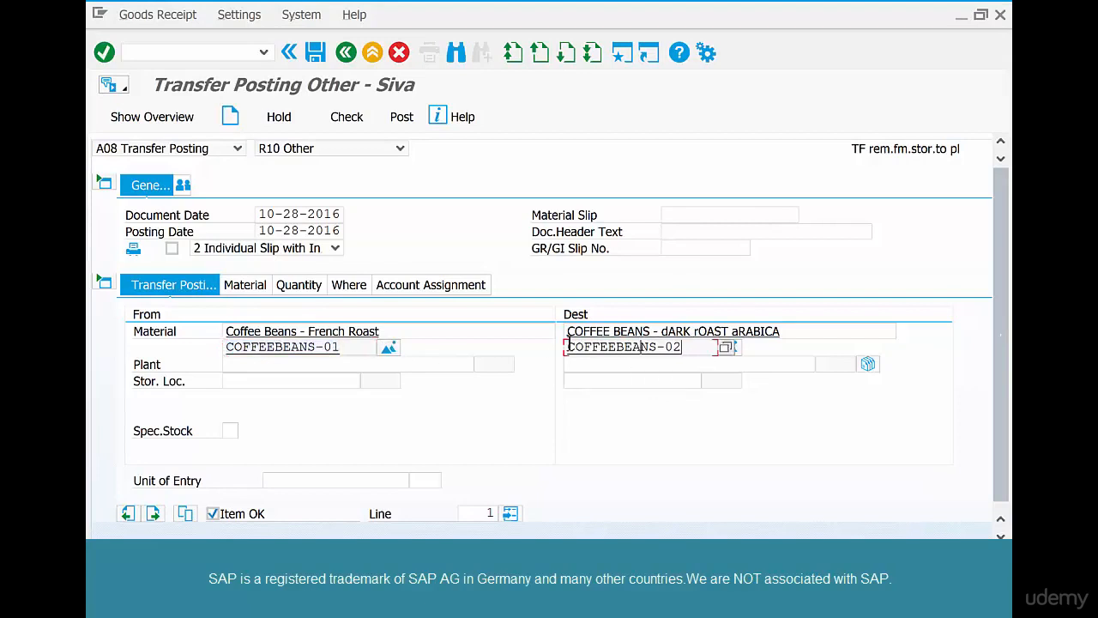
left_click_drag(570, 343, 549, 341)
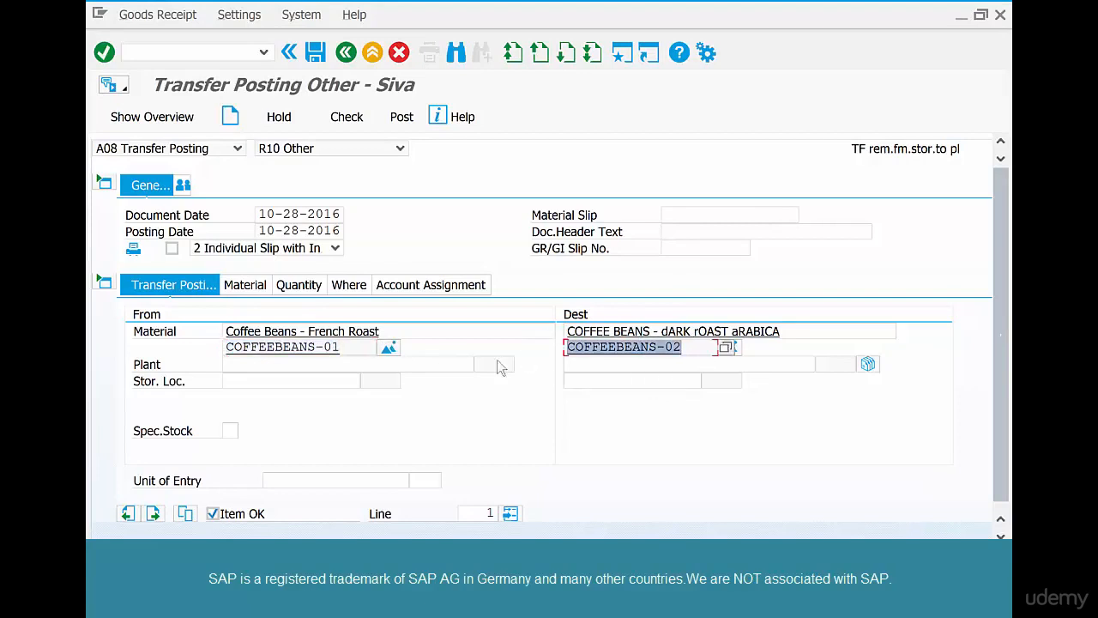
left_click(249, 290)
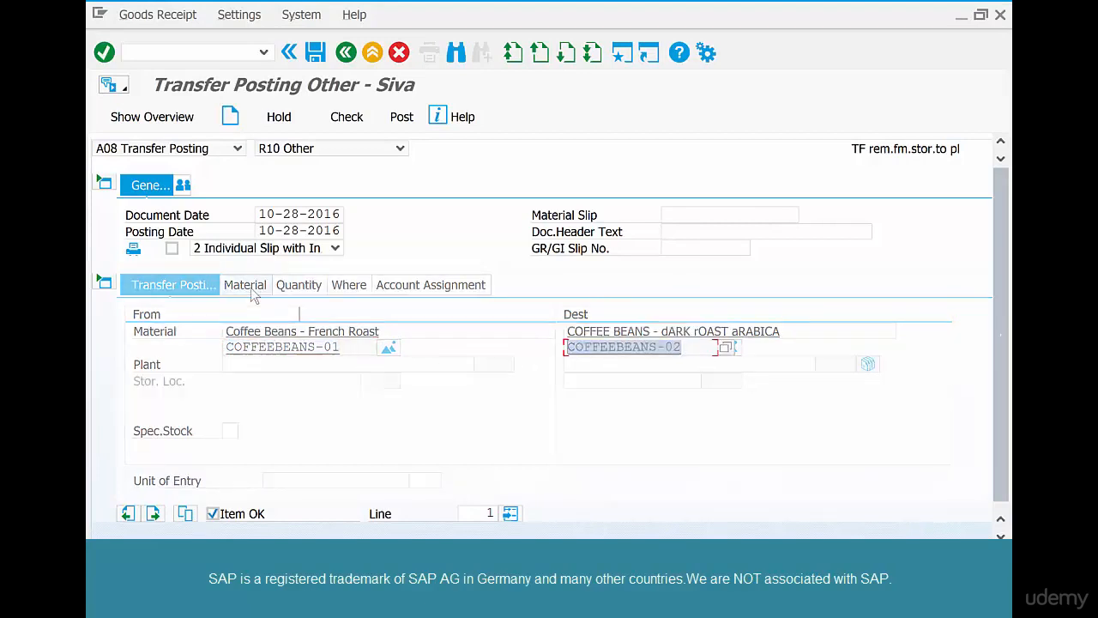
left_click(320, 293)
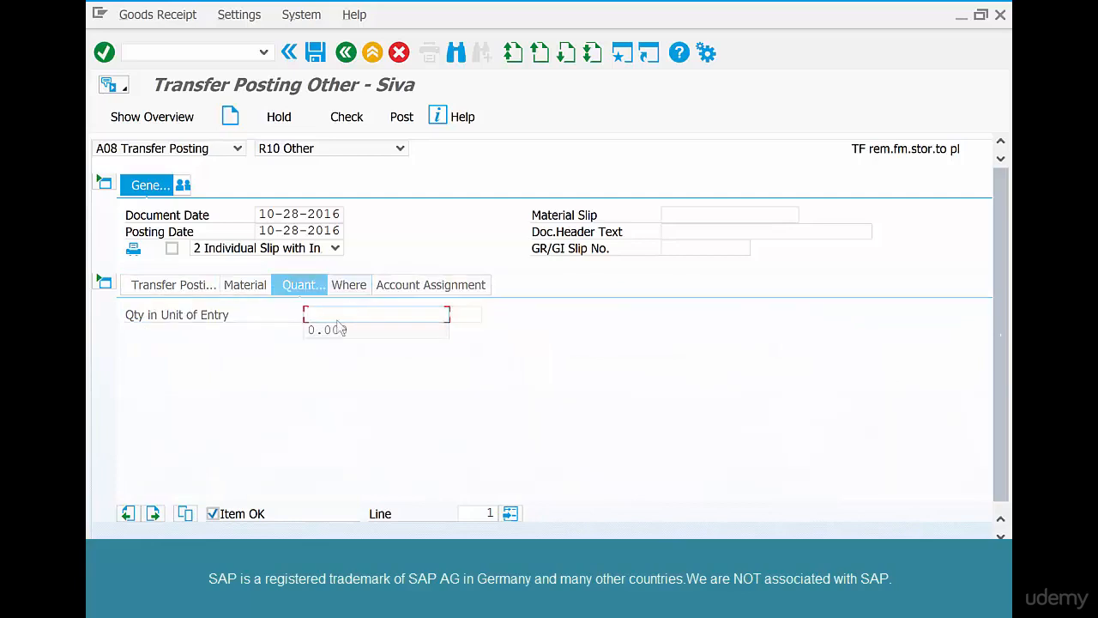
left_click(334, 349)
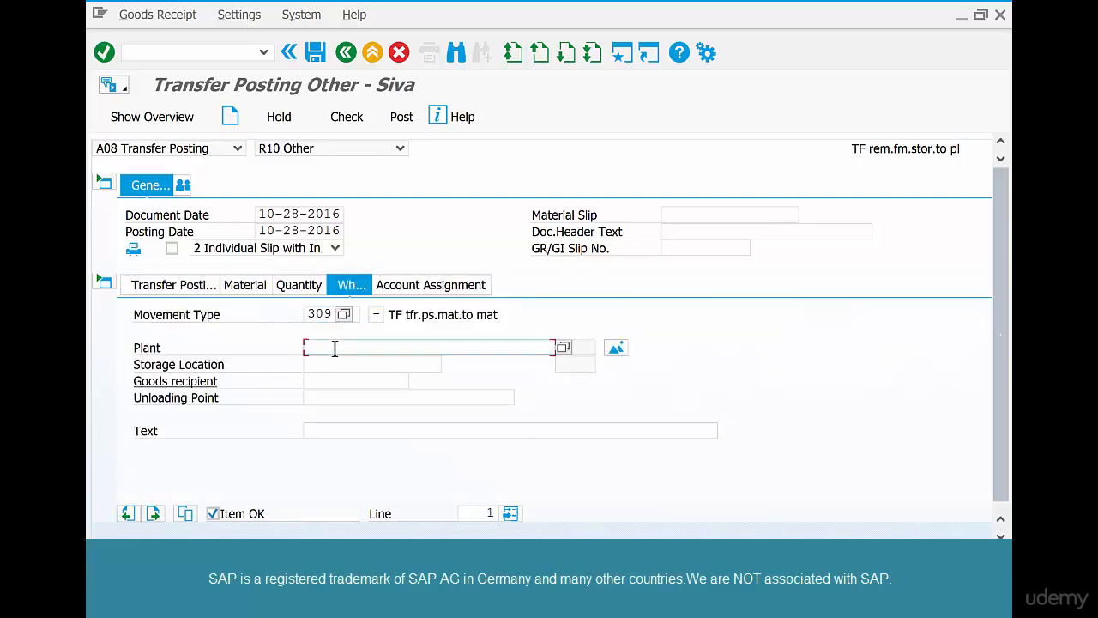
type("chi1")
key("Tab")
type("coff")
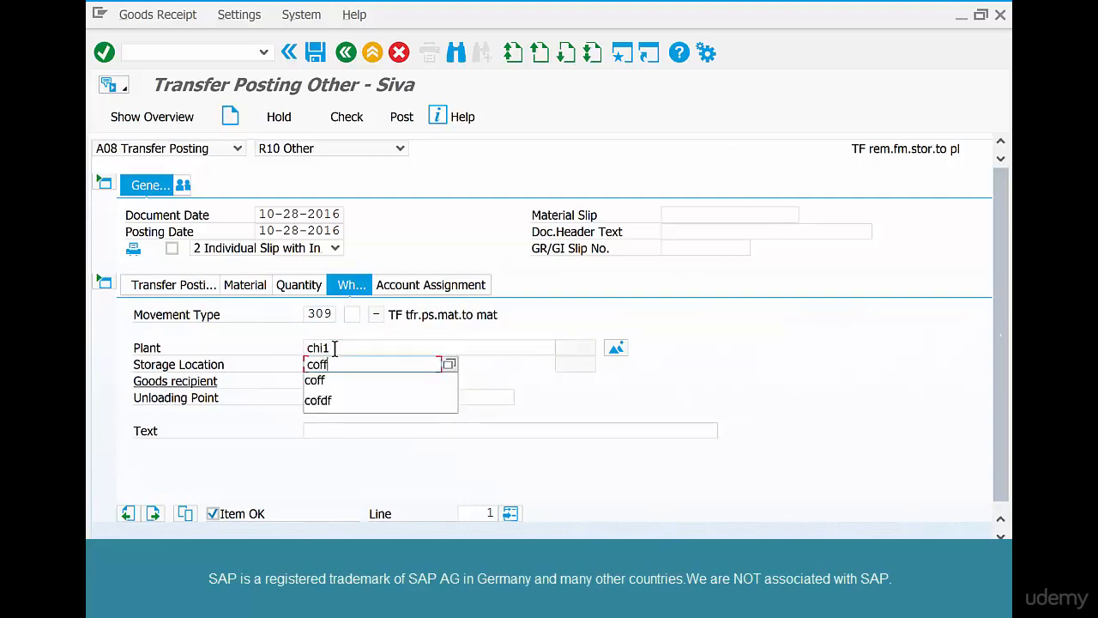
key("Return")
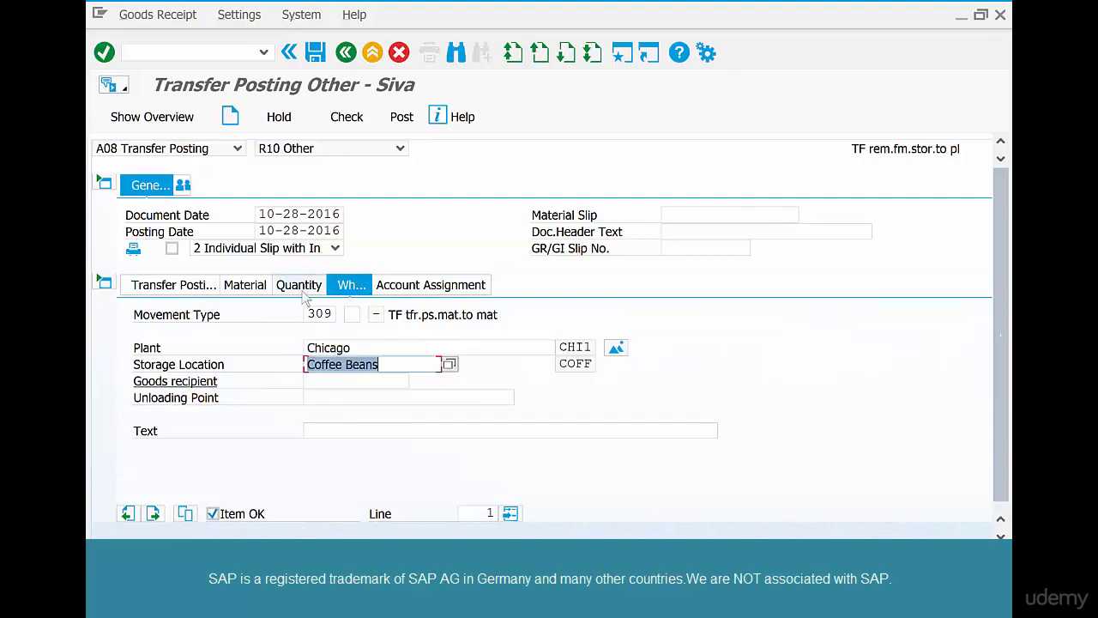
Enter quantity 100 LB, check the document, and post the transfer.
type("1")
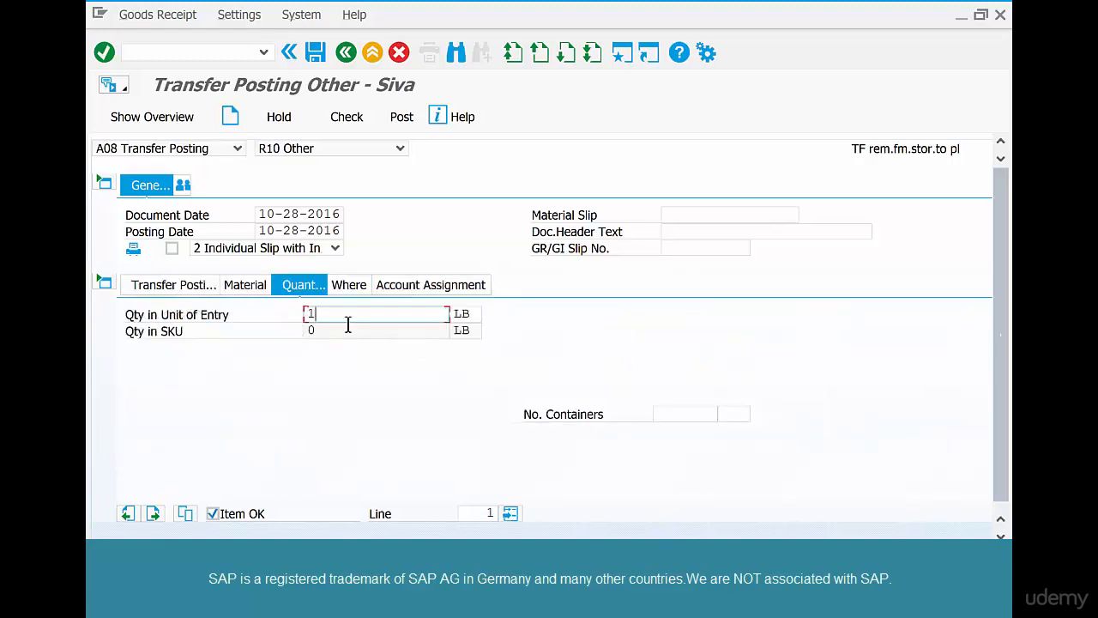
type("00")
key("Return")
left_click(357, 122)
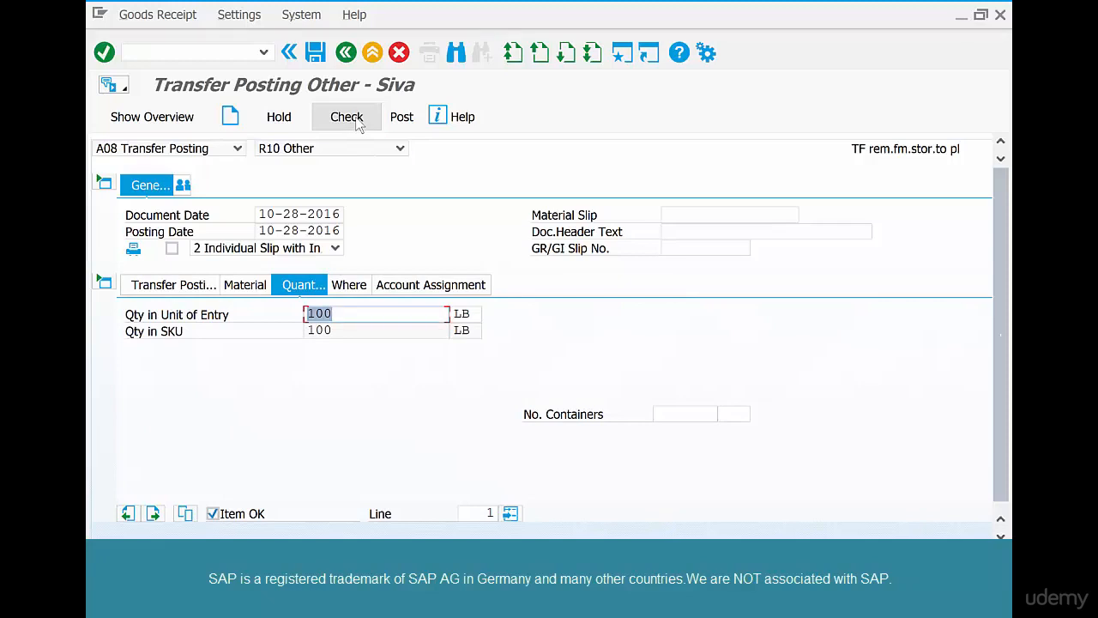
left_click(359, 124)
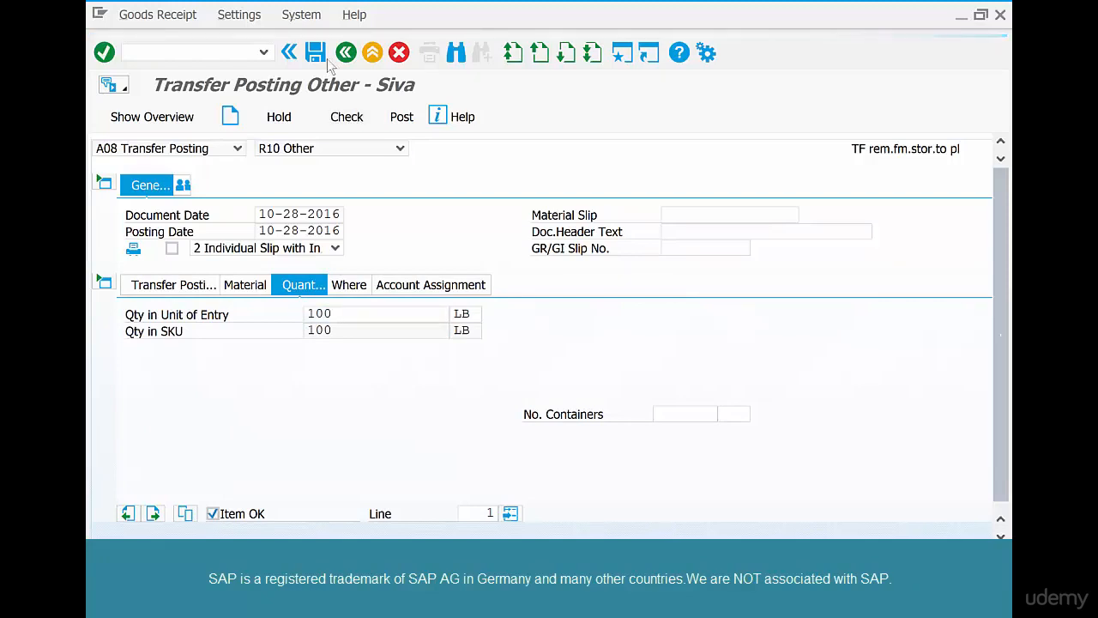
left_click(319, 53)
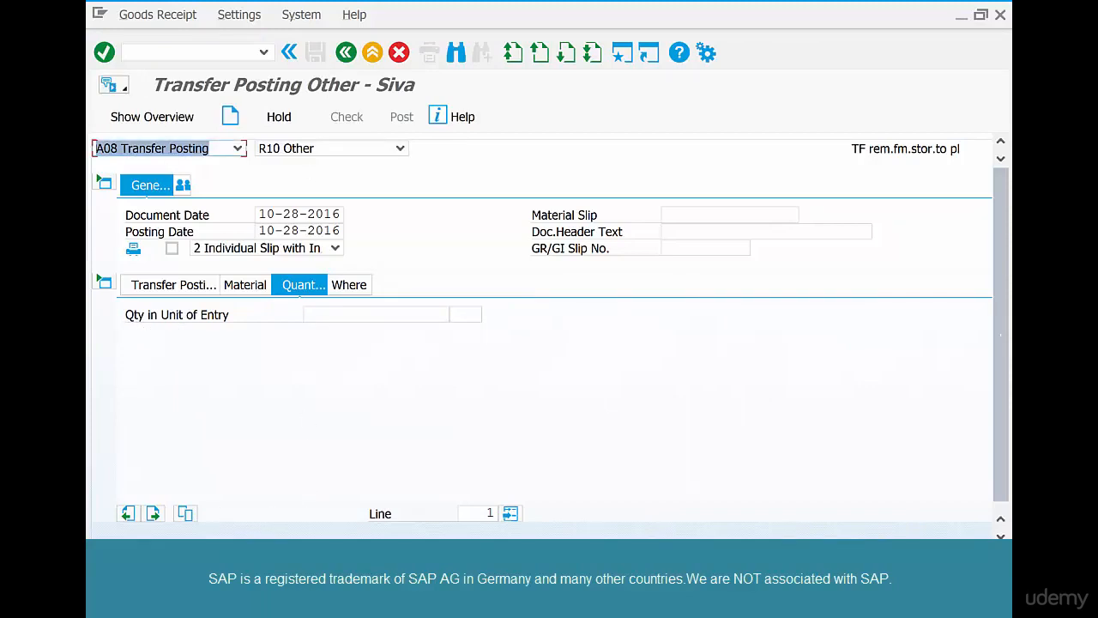
Refresh the COFFEEBEANS-01 stock overview, now showing 105 LB unrestricted.
mouse_move(380, 519)
left_click(336, 528)
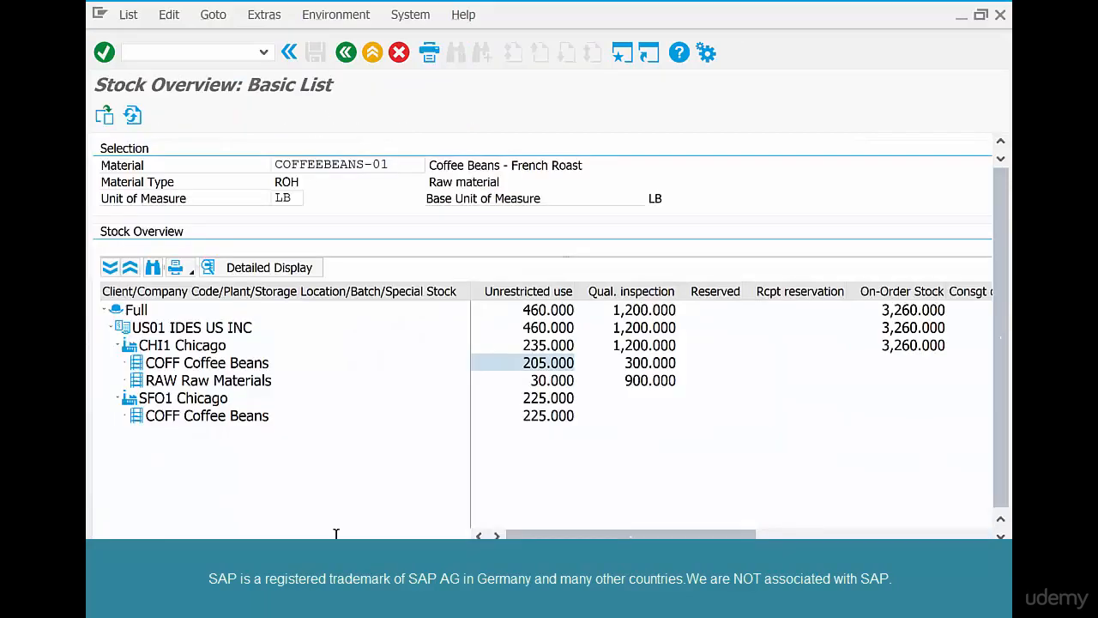
left_click(132, 116)
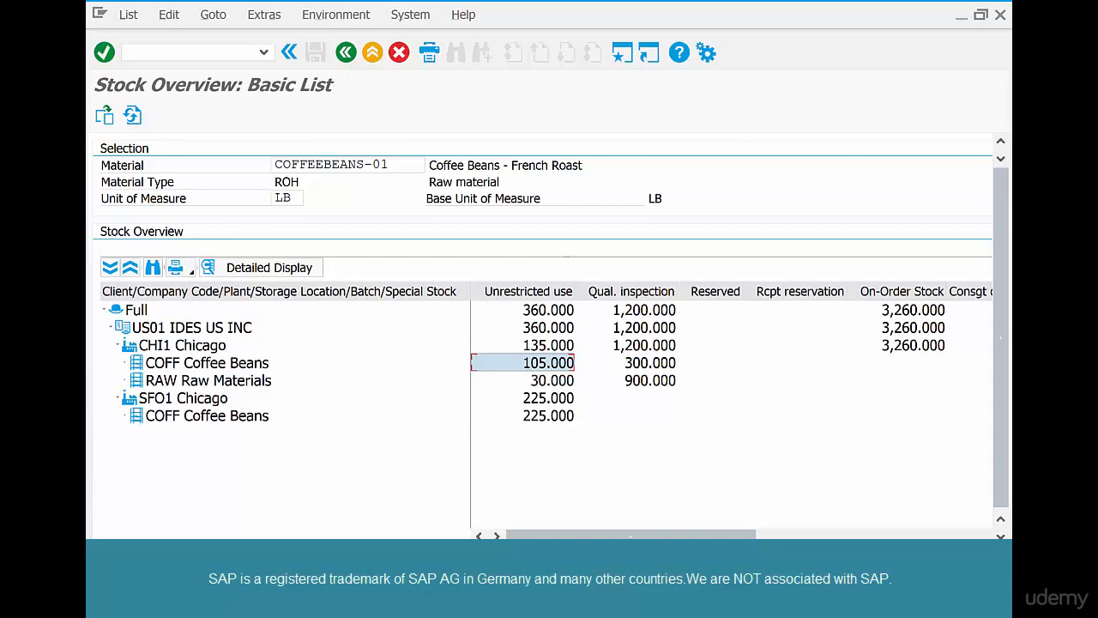
Refresh the COFFEEBEANS-02 stock overview to confirm 100 LB unrestricted in Chicago COFF.
left_click(351, 507)
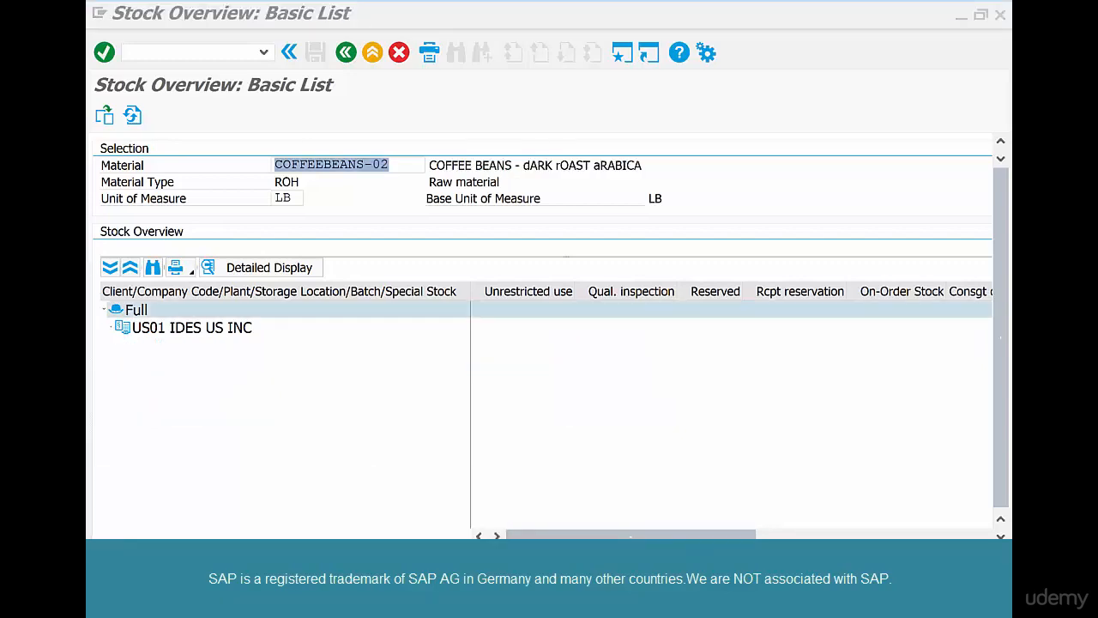
left_click(132, 115)
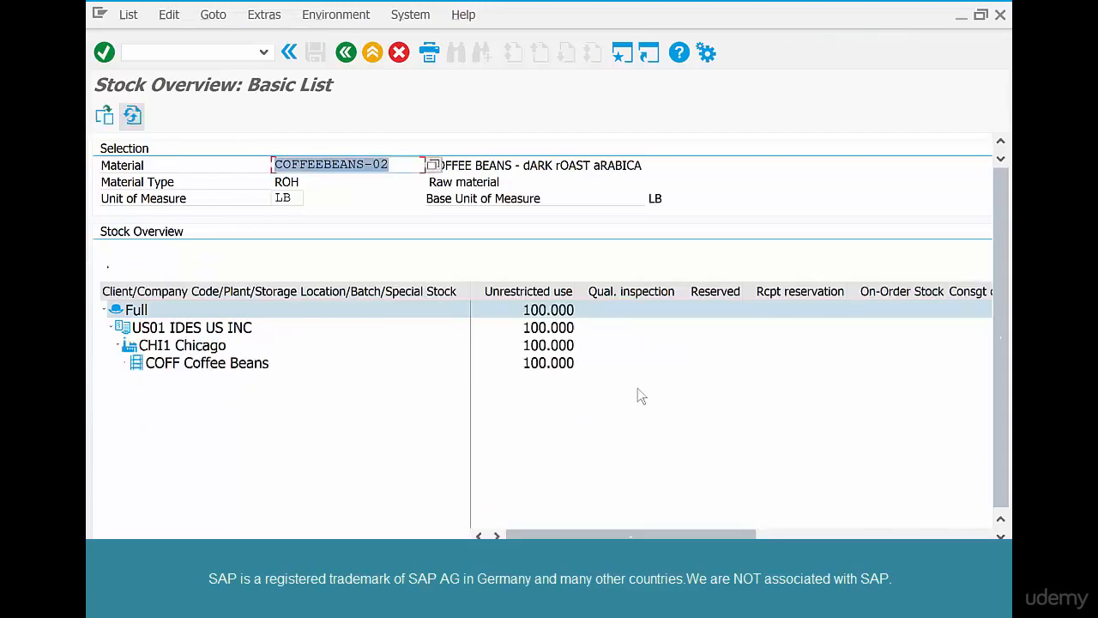
left_click(533, 365)
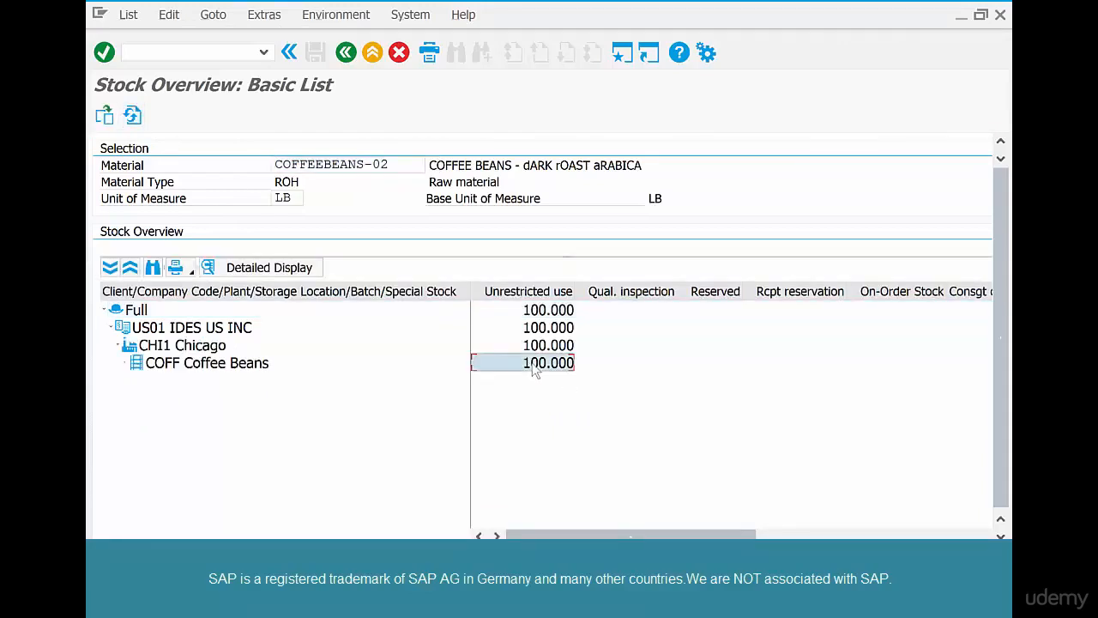
key("alt+Tab")
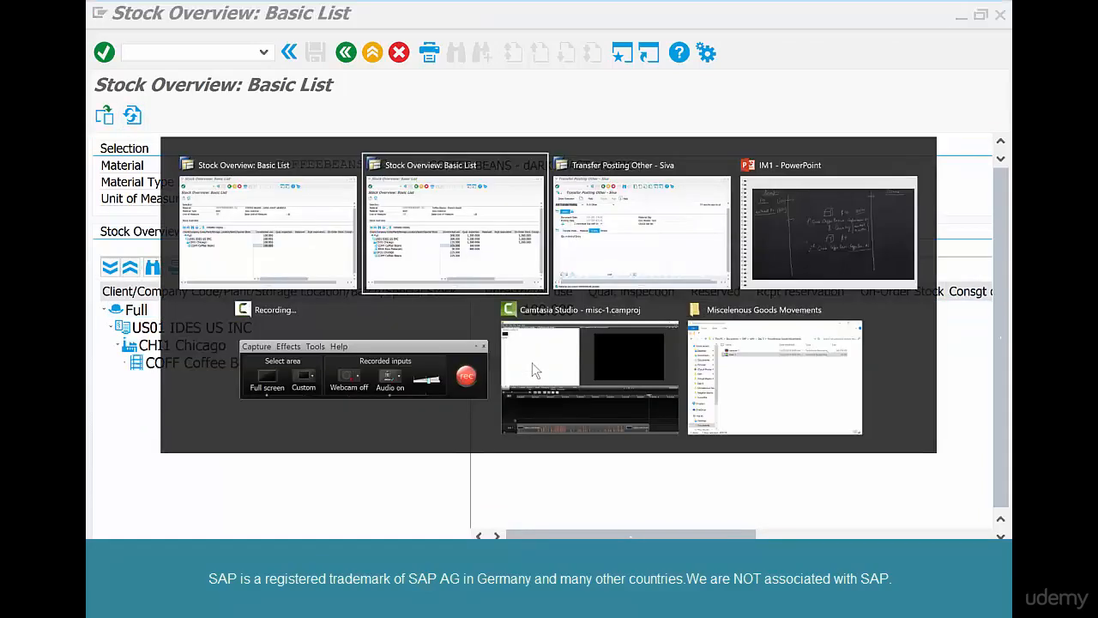